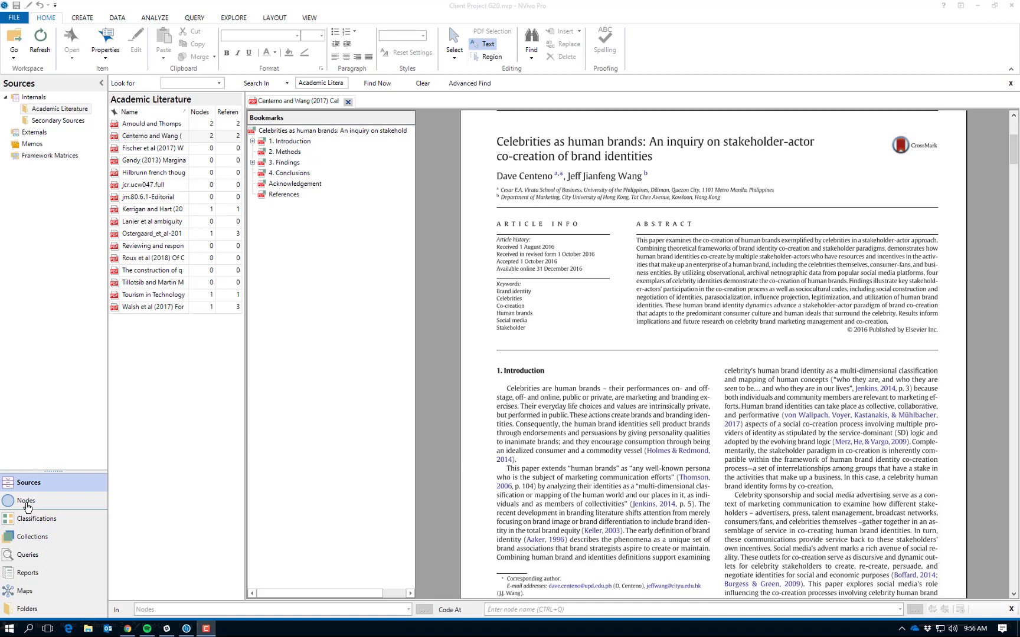
- Show the project's nodes, start coding the first sentence of the Introduction, and create a top-level node named Celebrity for it
click(26, 502)
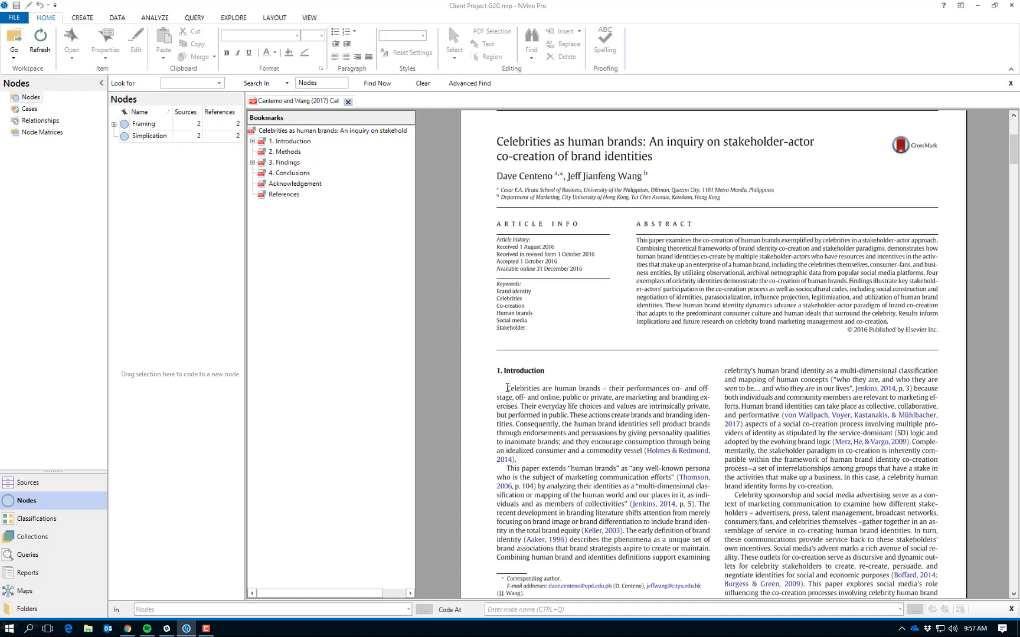
drag(507, 388, 601, 391)
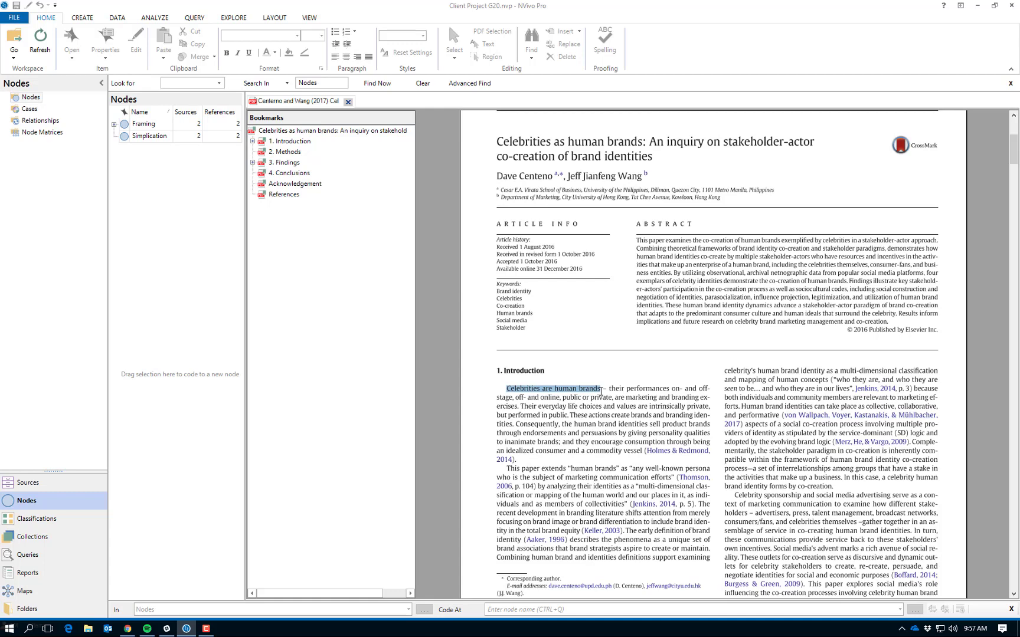
click(514, 390)
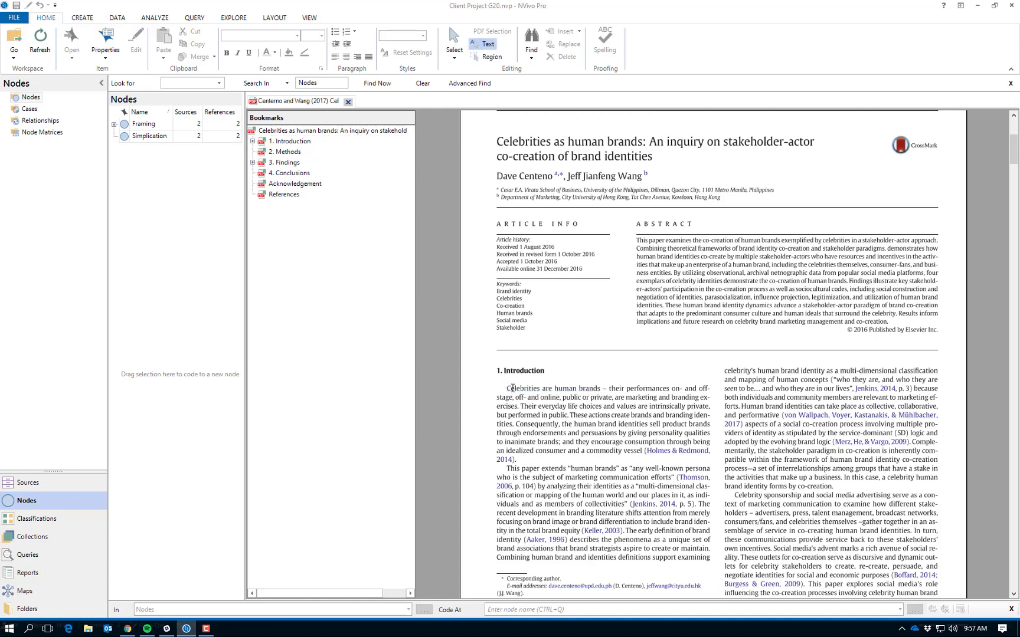
drag(508, 389, 520, 408)
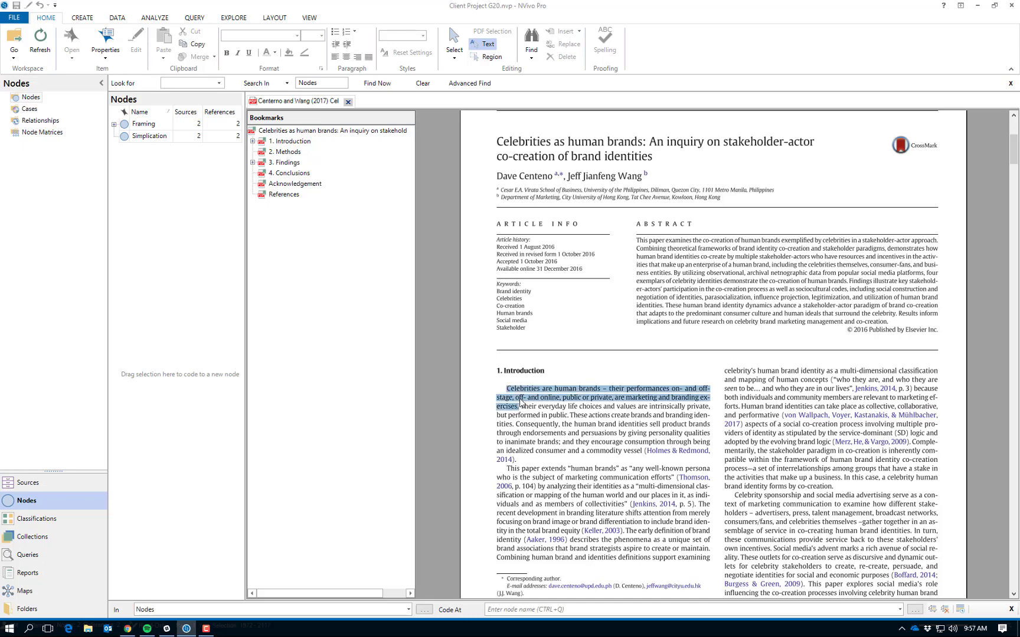
right_click(520, 400)
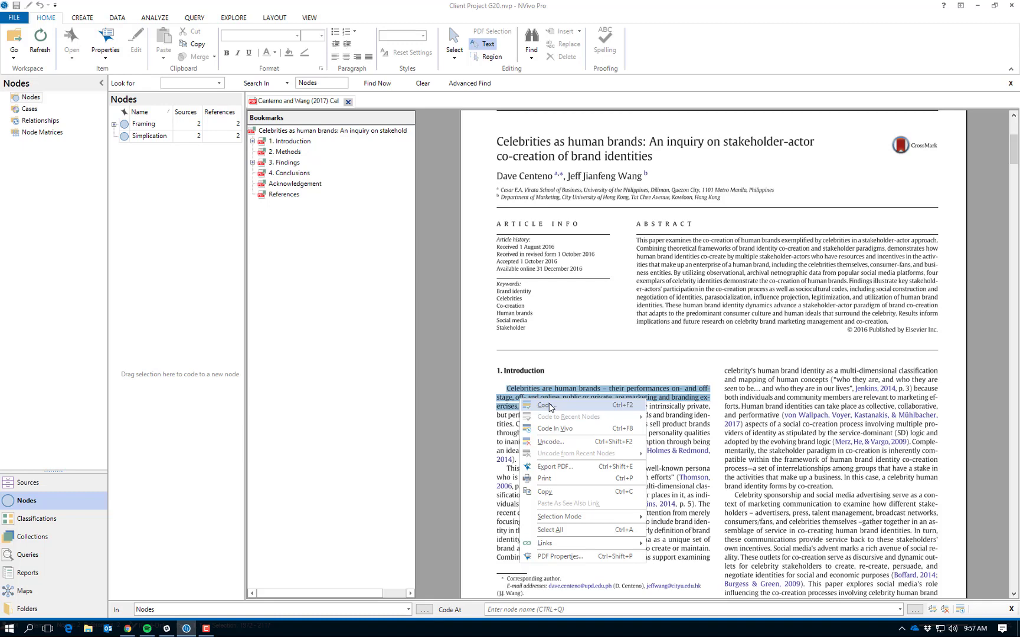
click(549, 406)
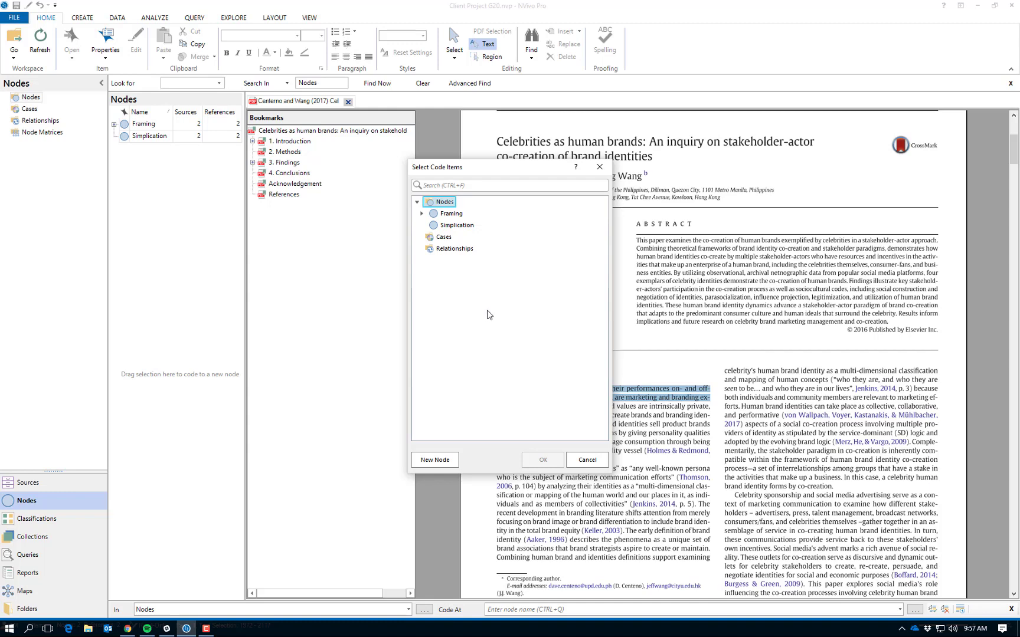
click(435, 460)
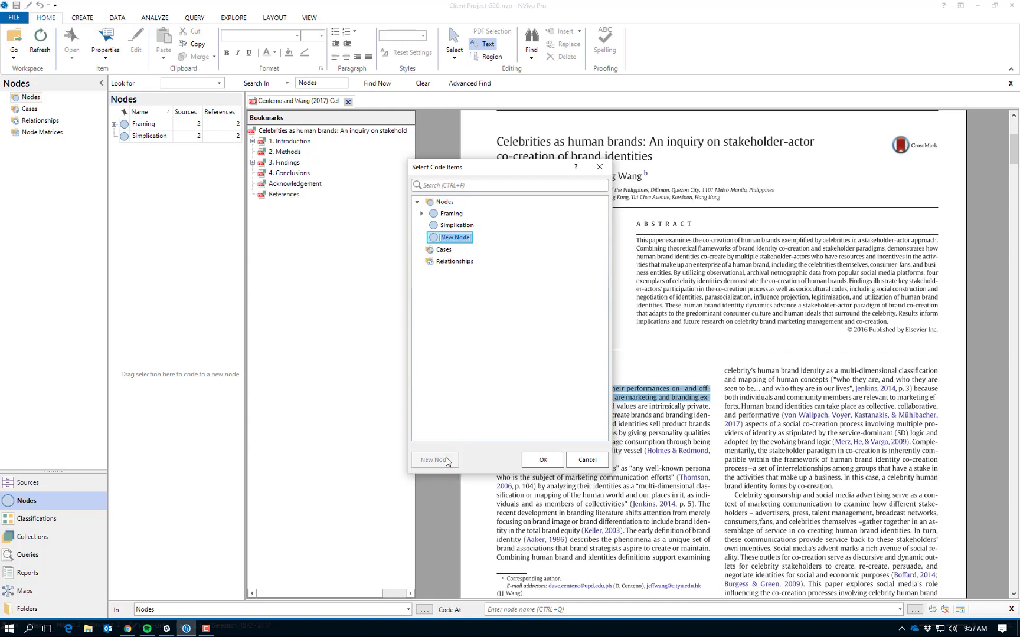
text(Celebrity)
key(Return)
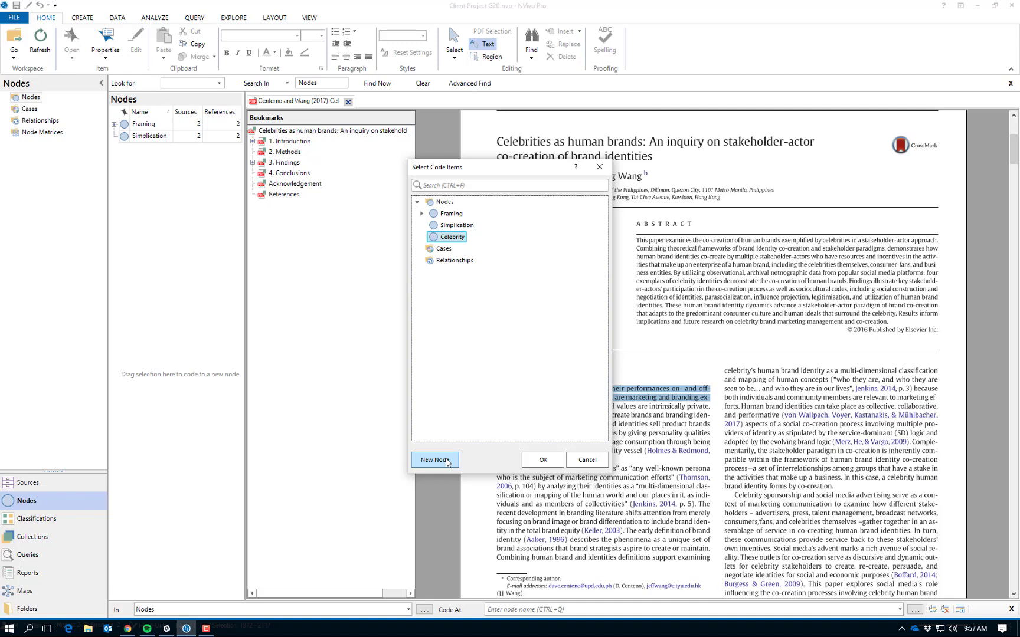
- Create a node named Human Brand under Celebrity and code the selected first sentence of the Introduction to it
click(435, 460)
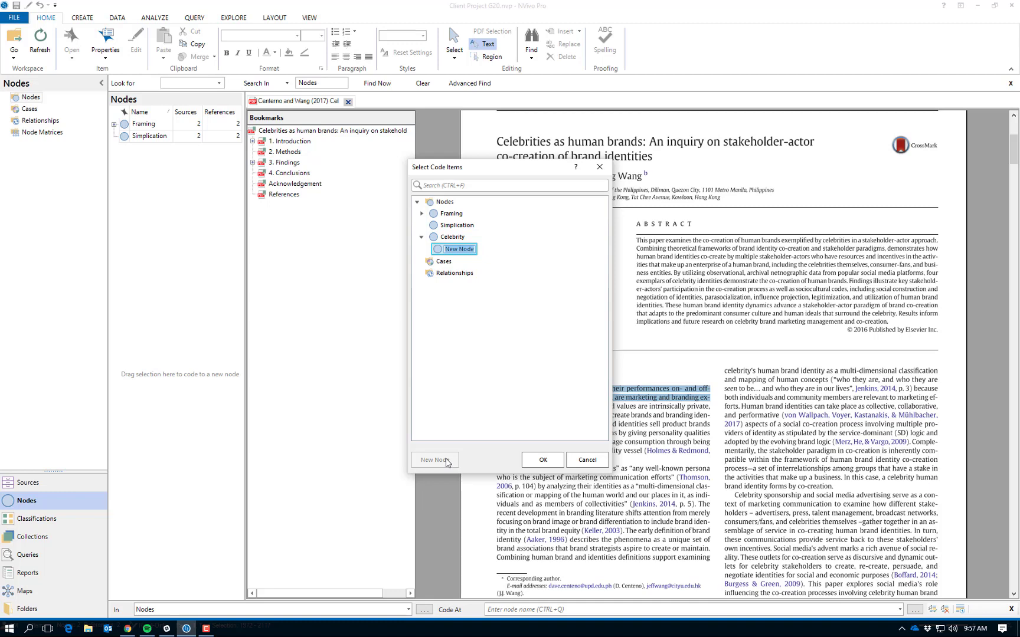
text(Human Brand)
key(Return)
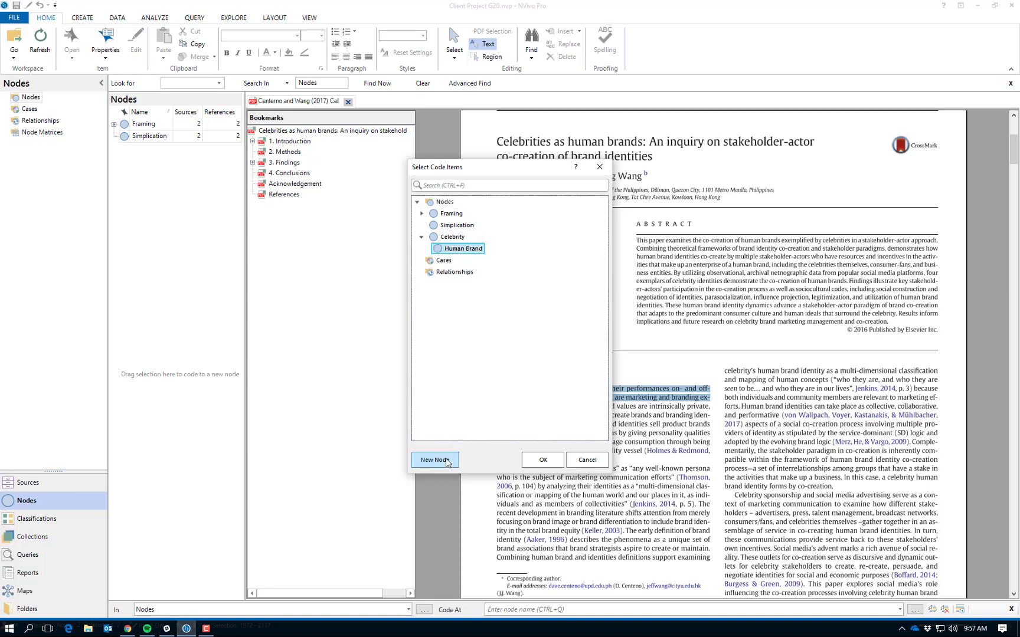
click(456, 238)
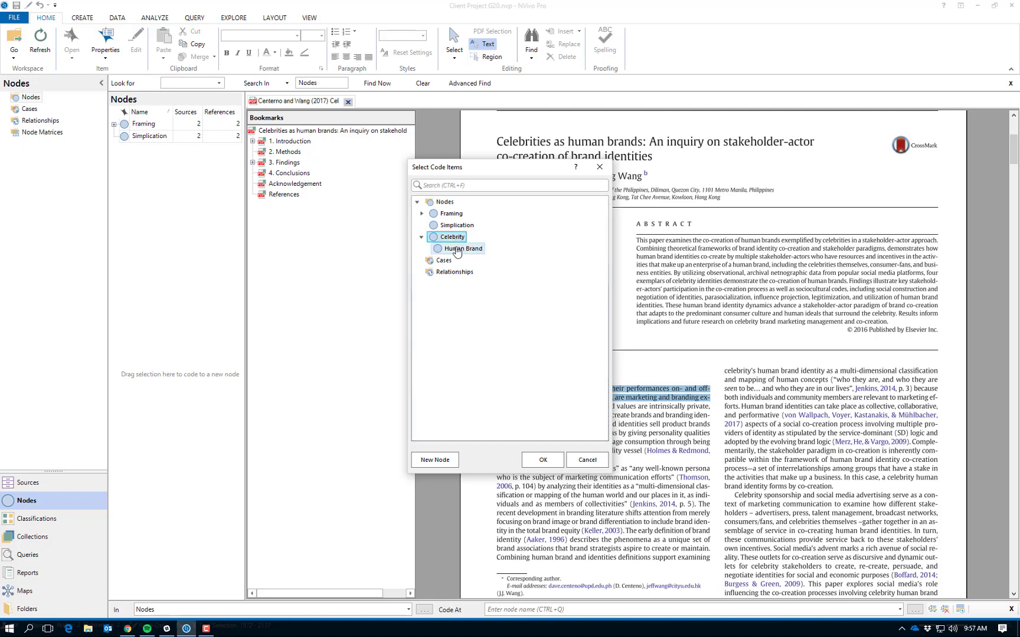
click(457, 250)
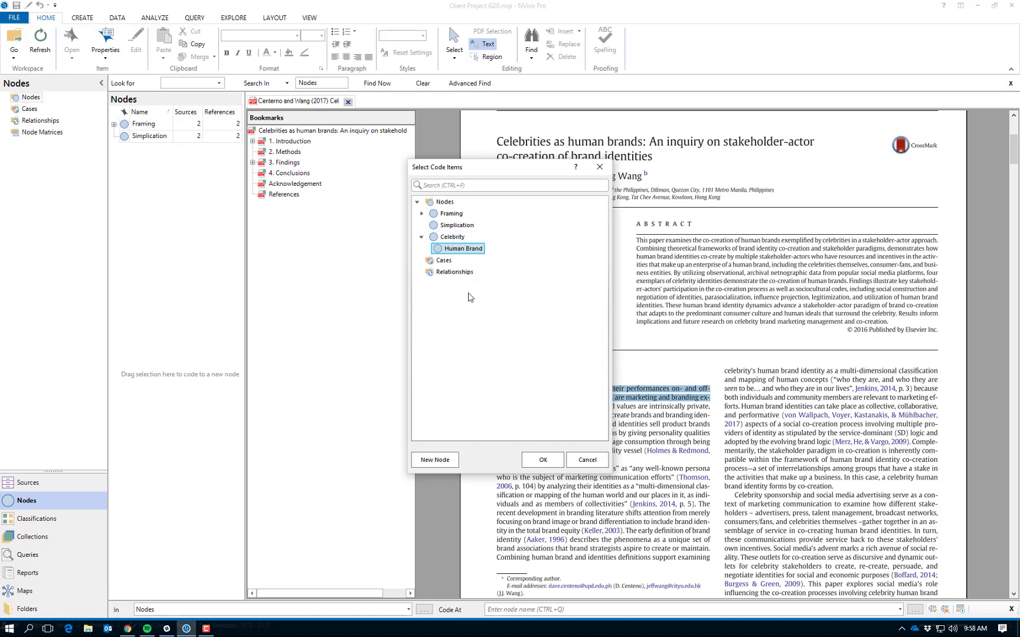
click(543, 461)
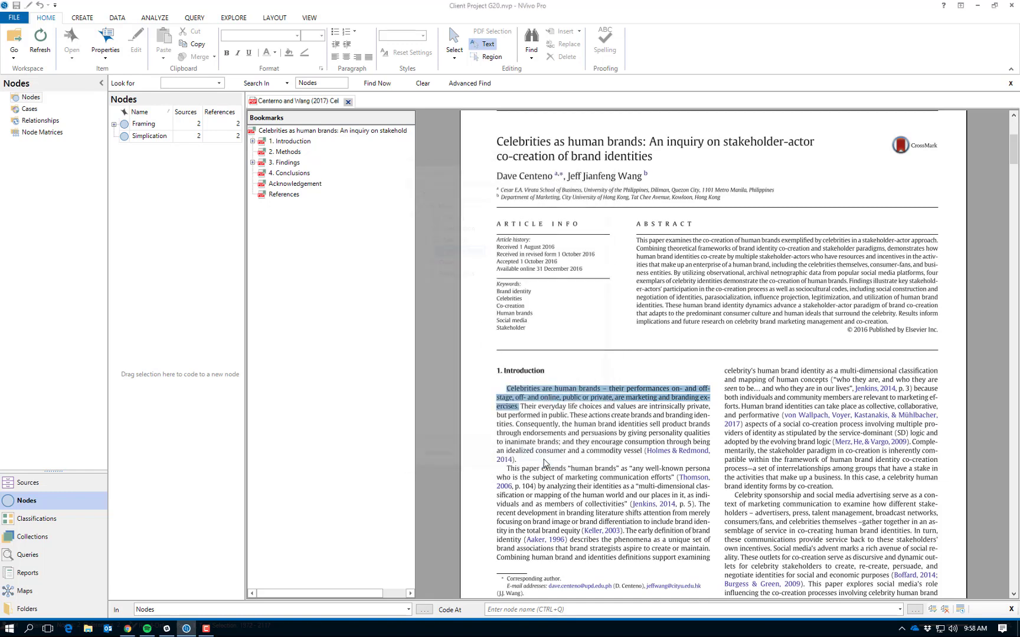
- Code the sentence starting "This paper extends 'human brands'" in the second Introduction paragraph to the recent node Human Brand
scroll(536, 421, down, 2)
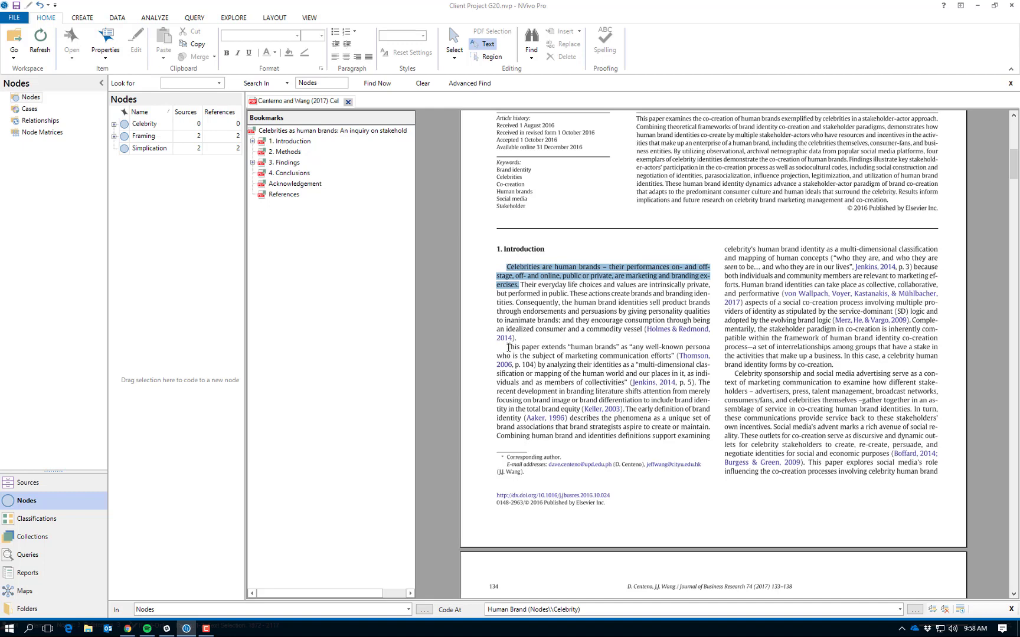
drag(507, 347, 695, 383)
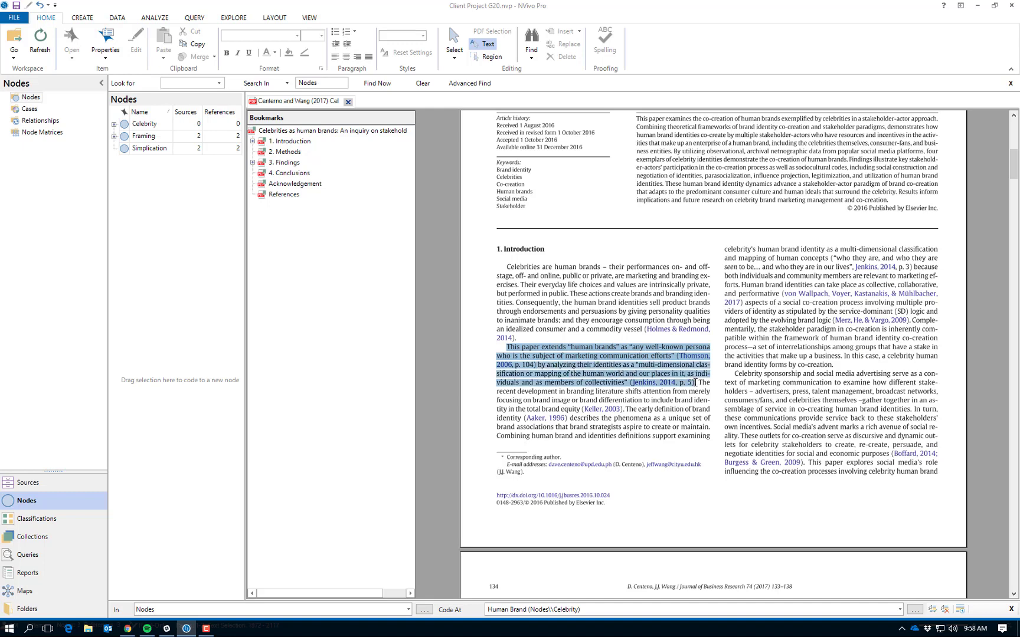
right_click(588, 370)
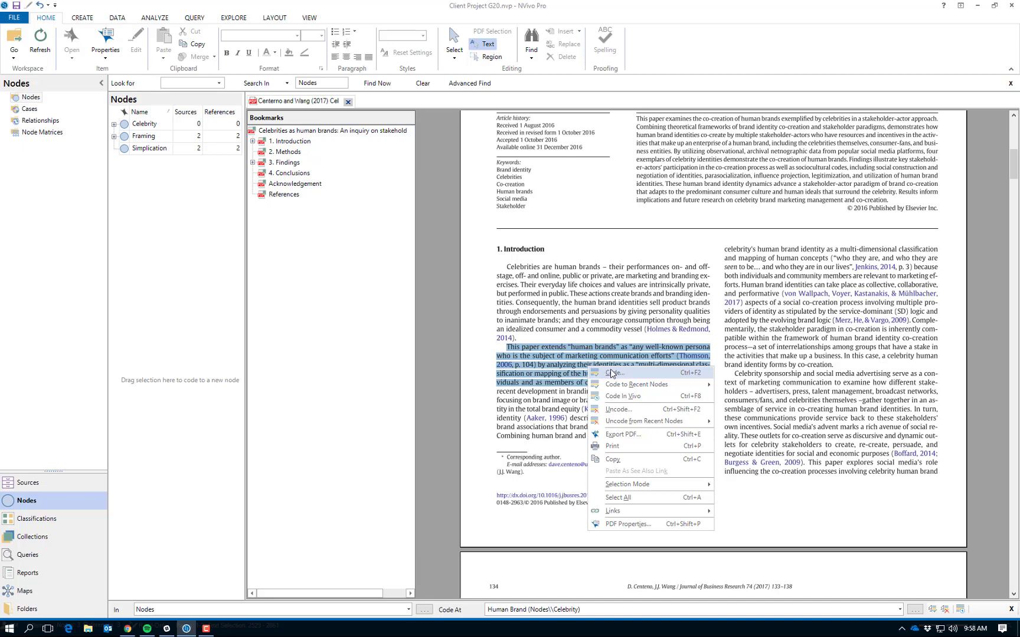
mouse_move(615, 389)
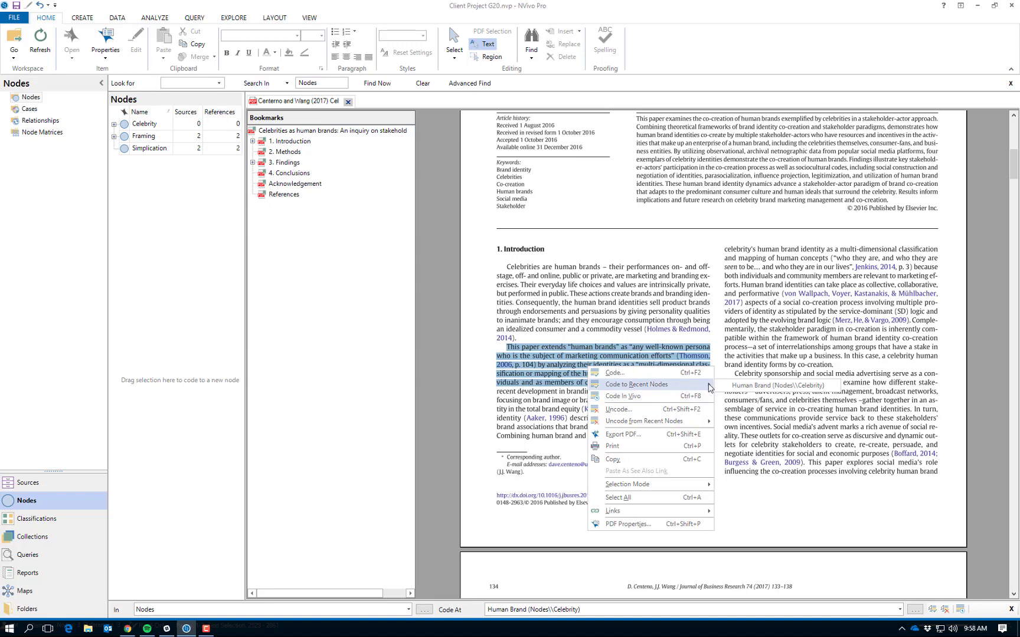
click(742, 386)
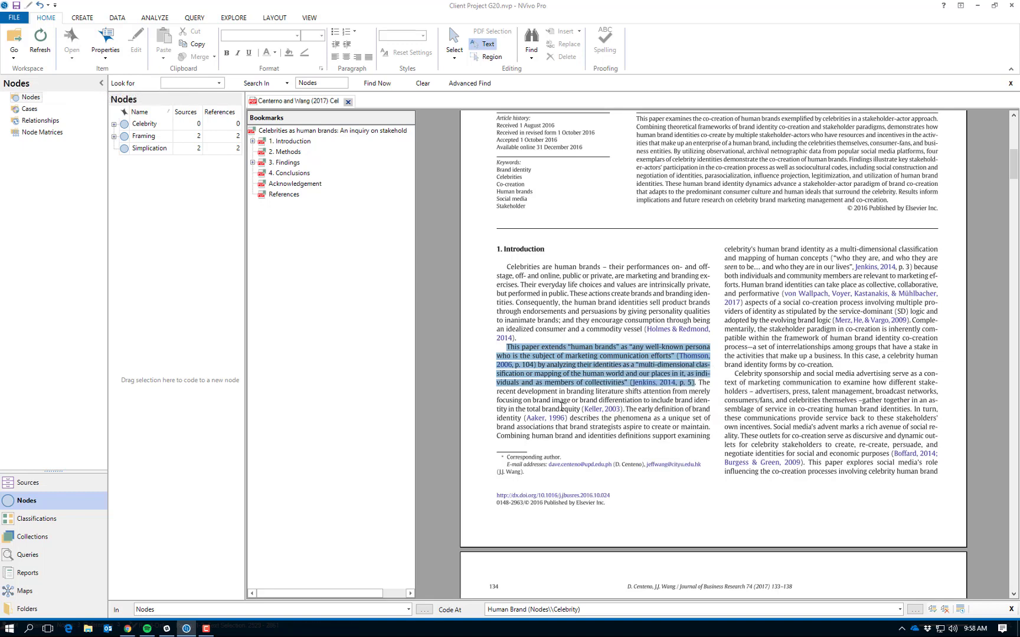
- Start coding the sentence "The recent development in branding literature…" and create a top-level node named Branding for it
scroll(561, 406, down, 2)
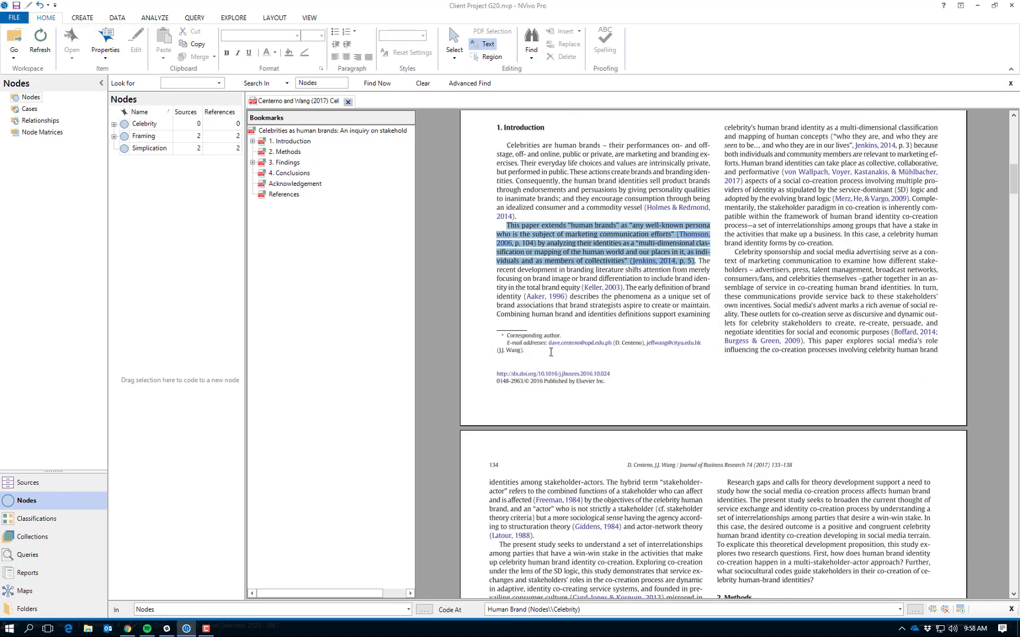
scroll(579, 289, up, 2)
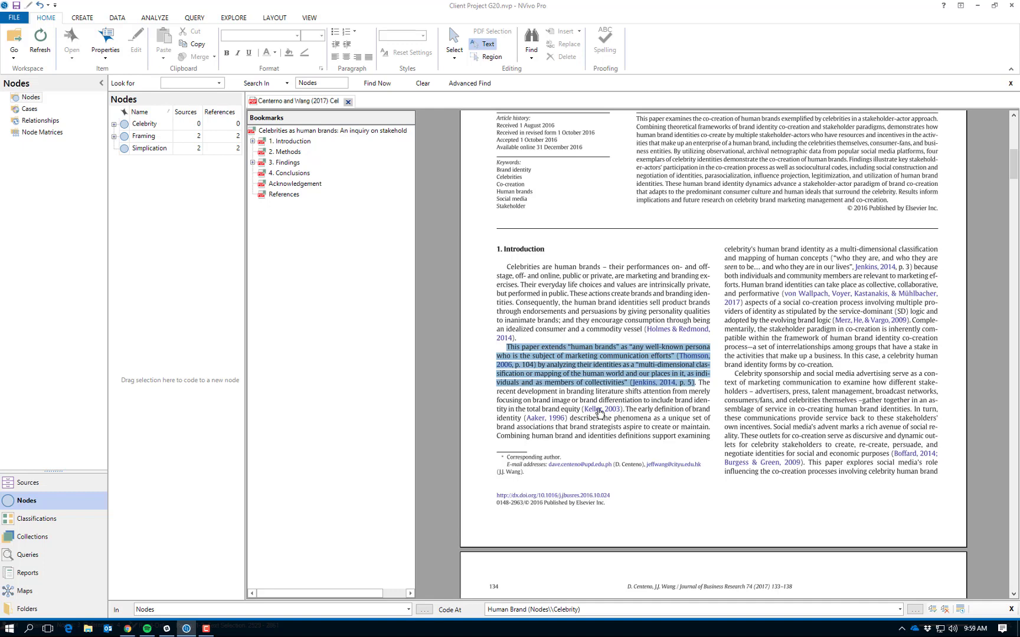
drag(699, 382, 623, 409)
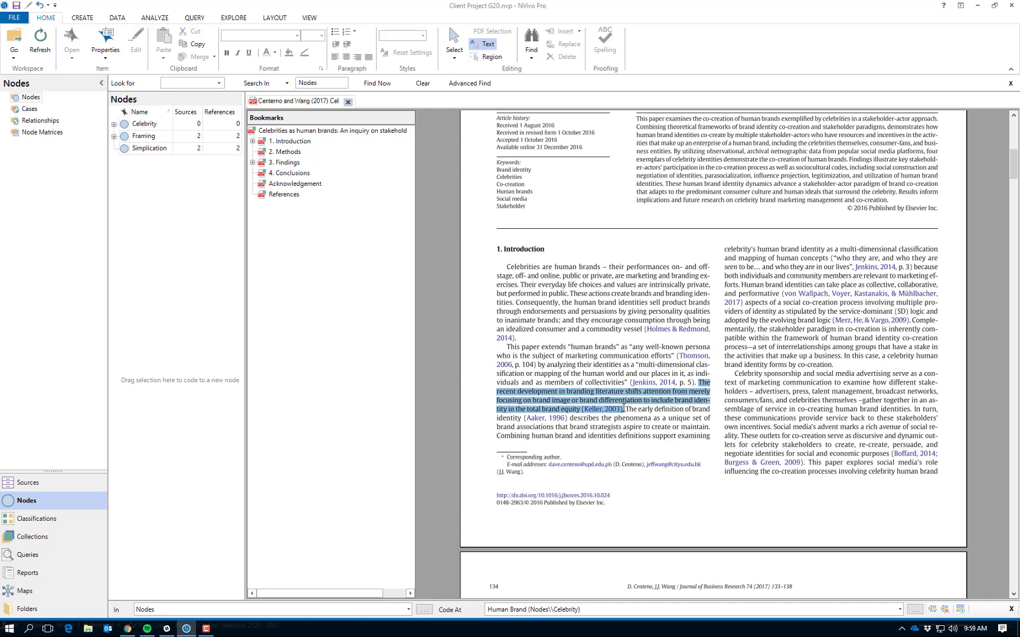
right_click(619, 398)
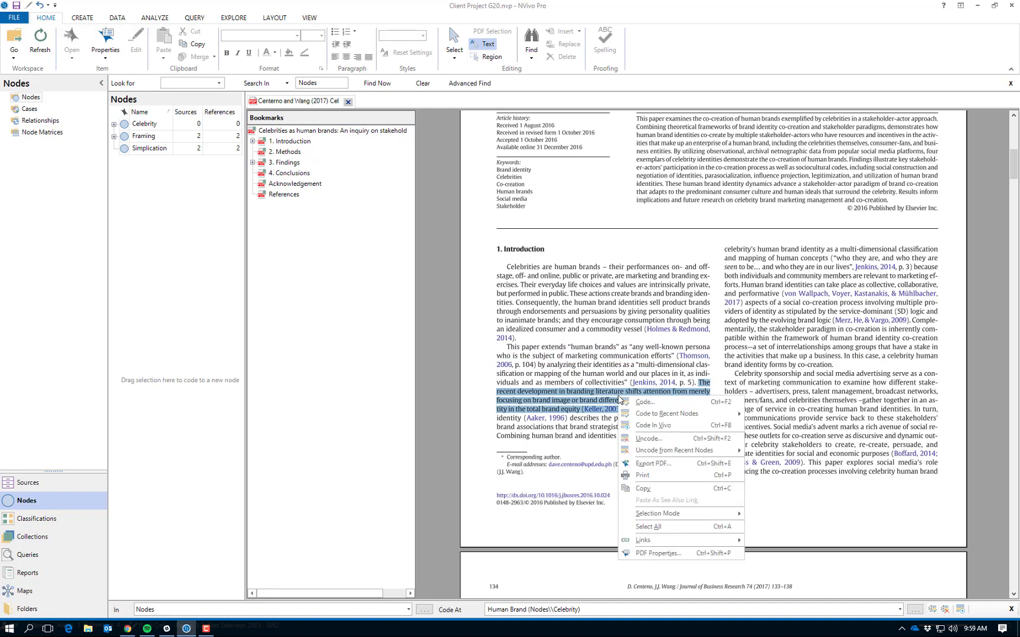
click(638, 405)
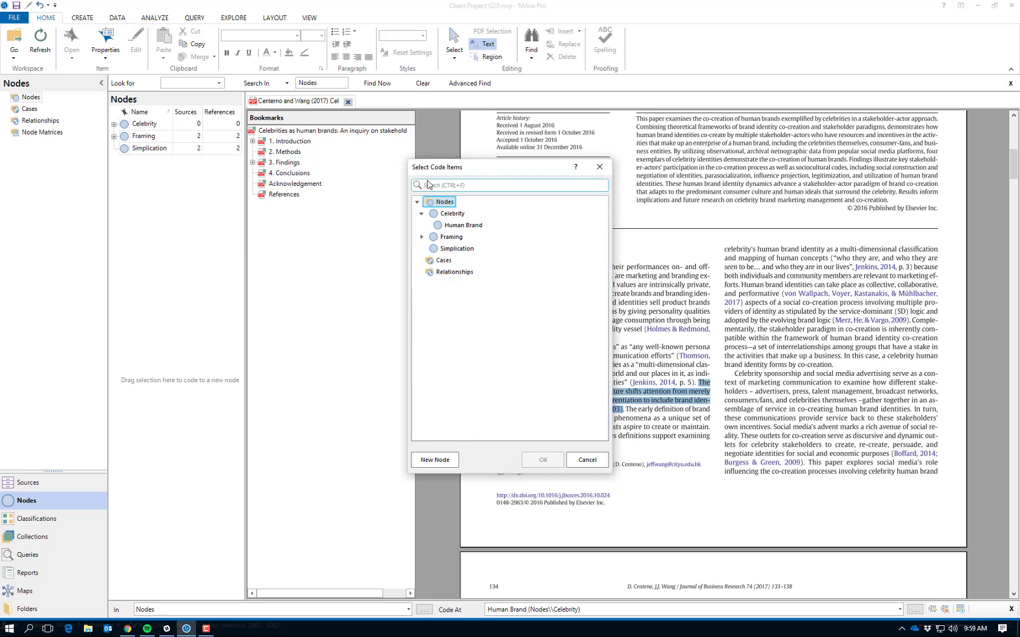
click(435, 460)
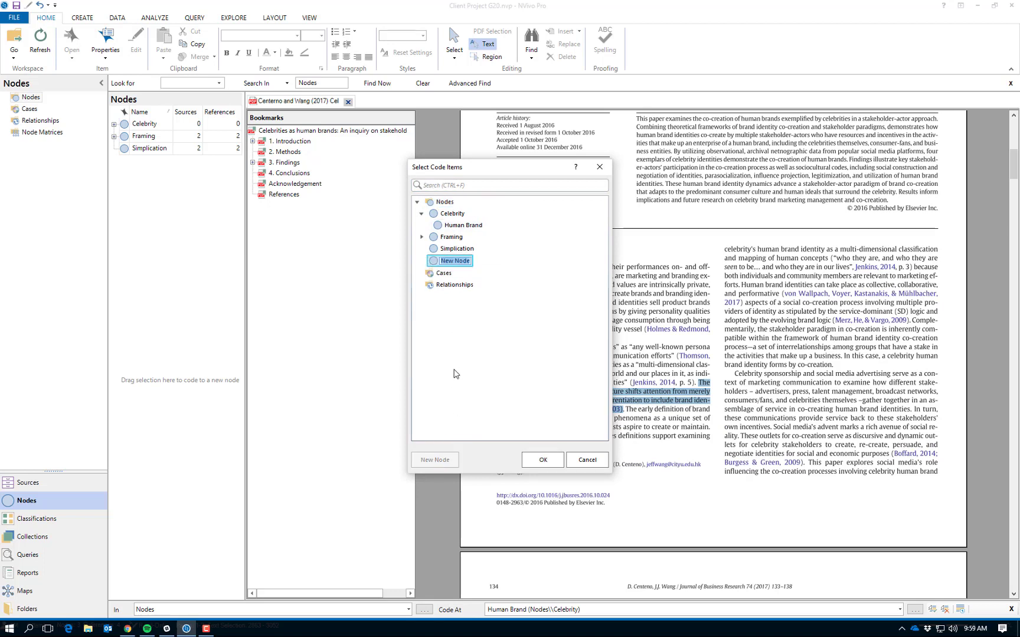
text(Branding)
key(Return)
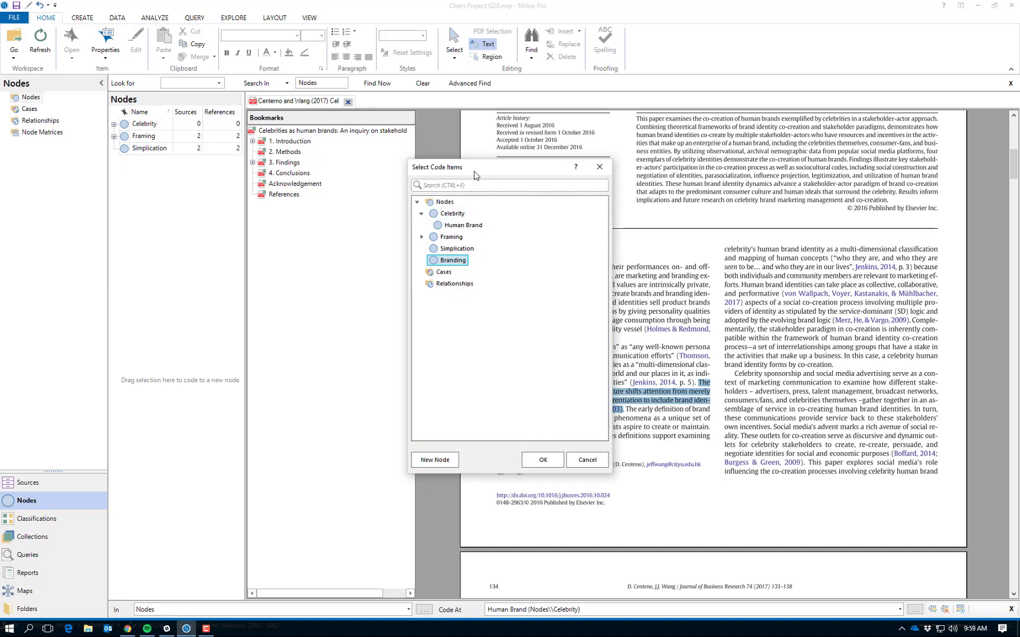
- Add a node named Brand image under Branding, and a node named Brand diferentiation under Brand image
drag(475, 173, 343, 176)
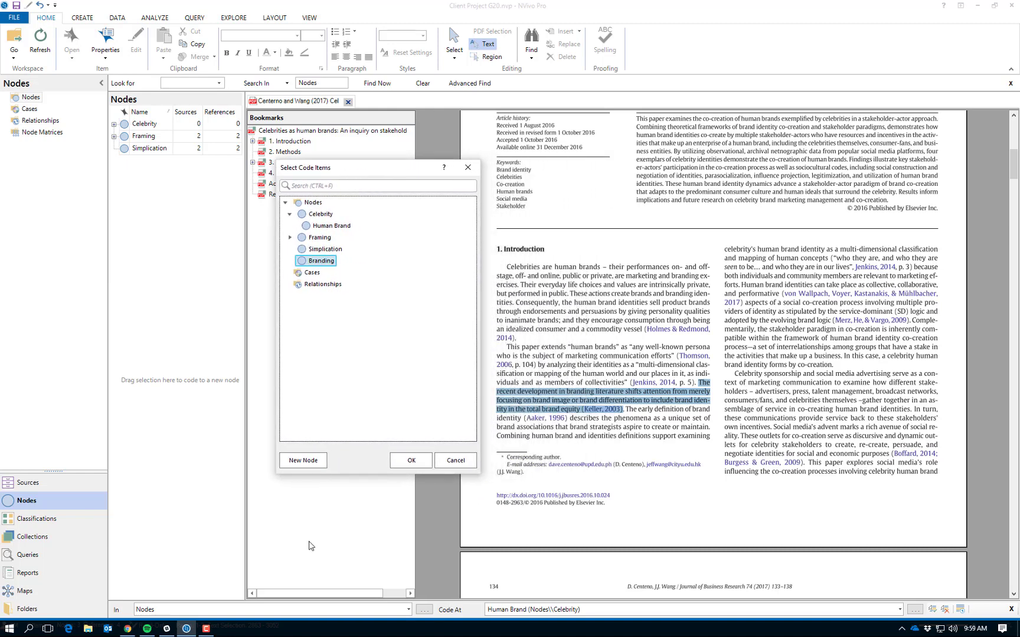
click(310, 461)
text(Brand image)
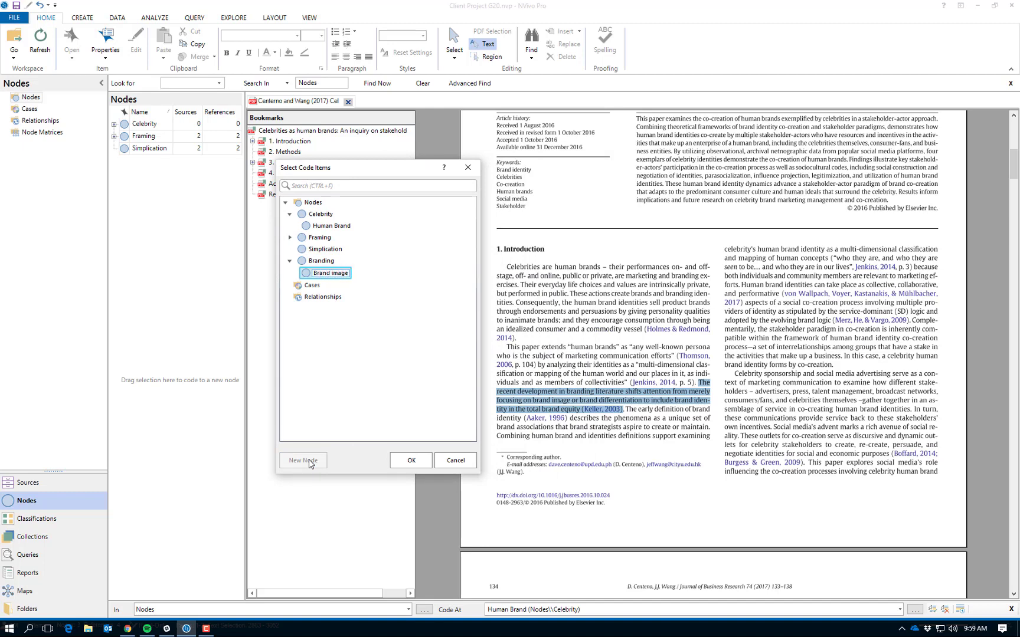
key(Return)
click(309, 461)
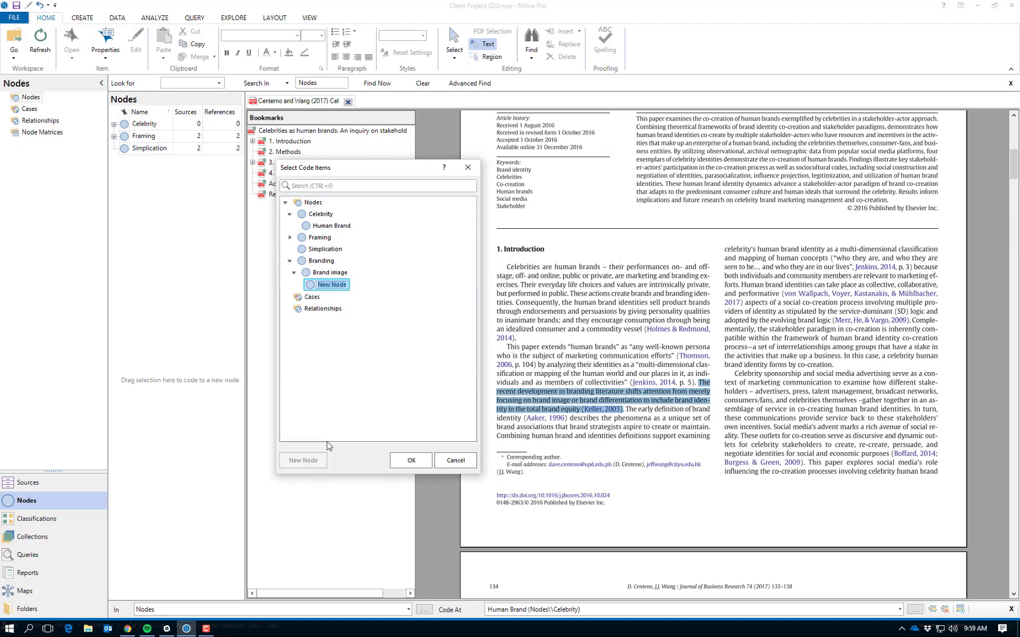
text(Brand diferentiation)
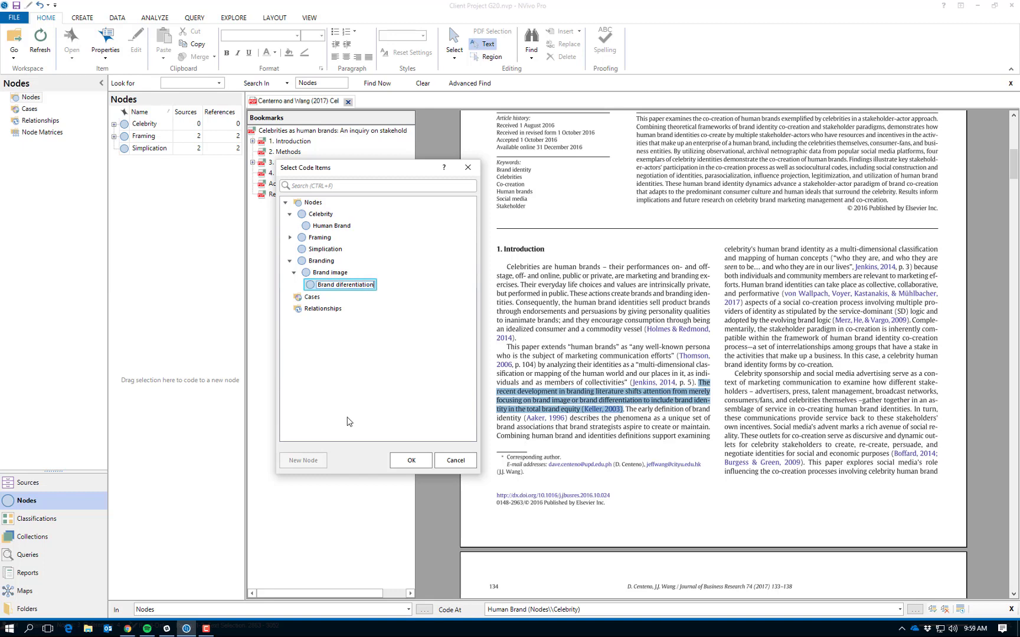
key(Return)
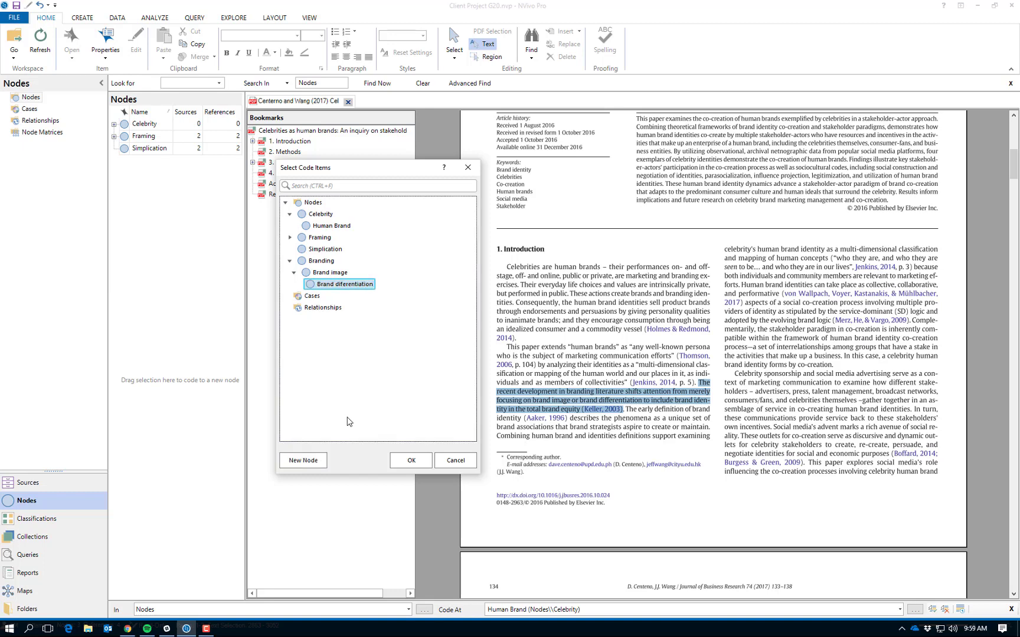
- Add two more nodes directly under Branding, named Brand identity and Brand equity
click(316, 264)
click(301, 462)
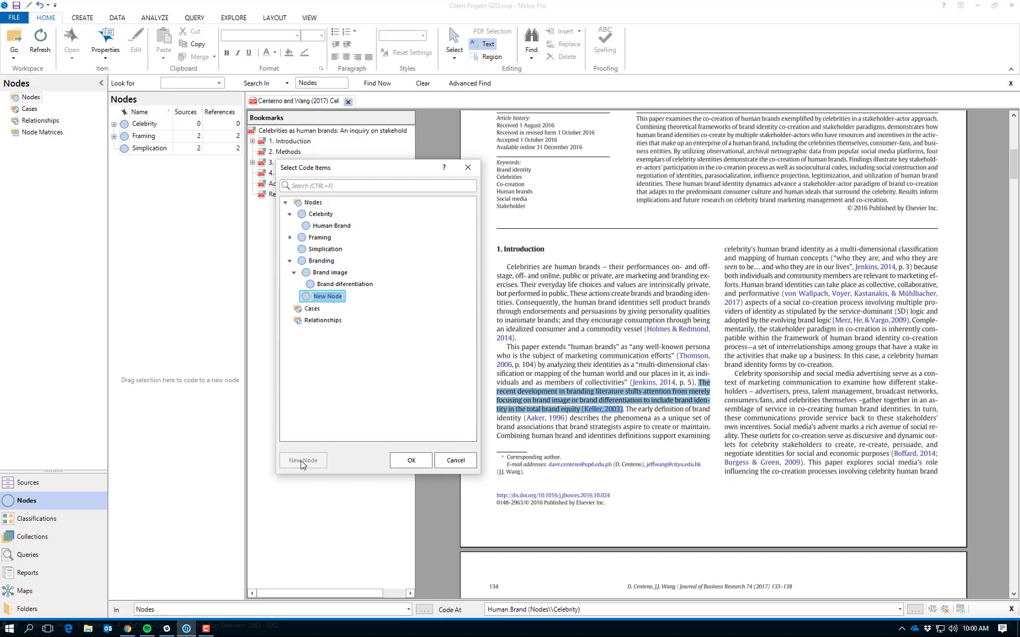
text(Brand identity)
key(Return)
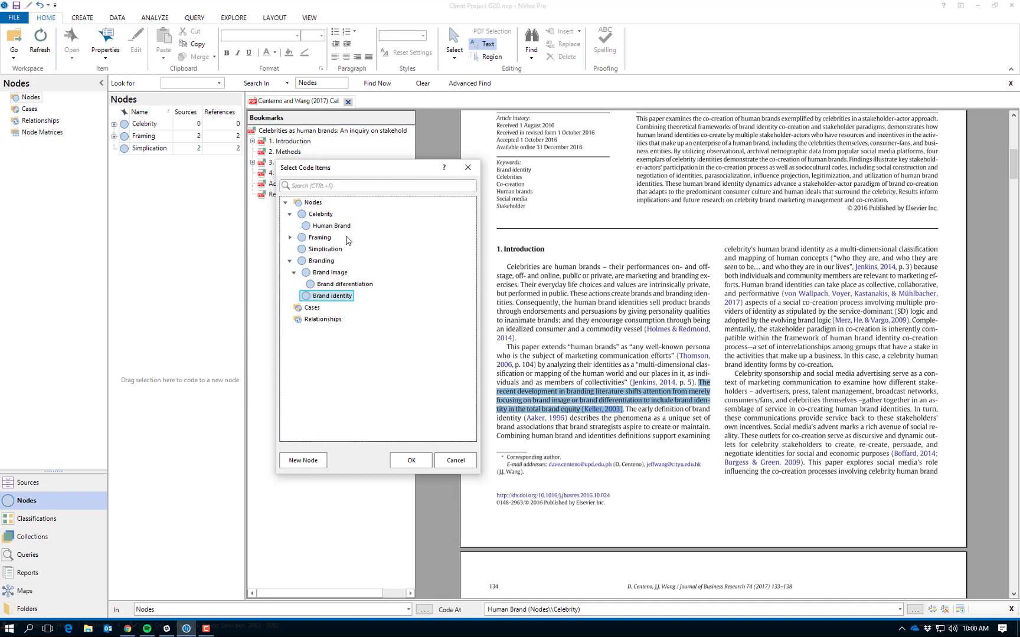
click(329, 264)
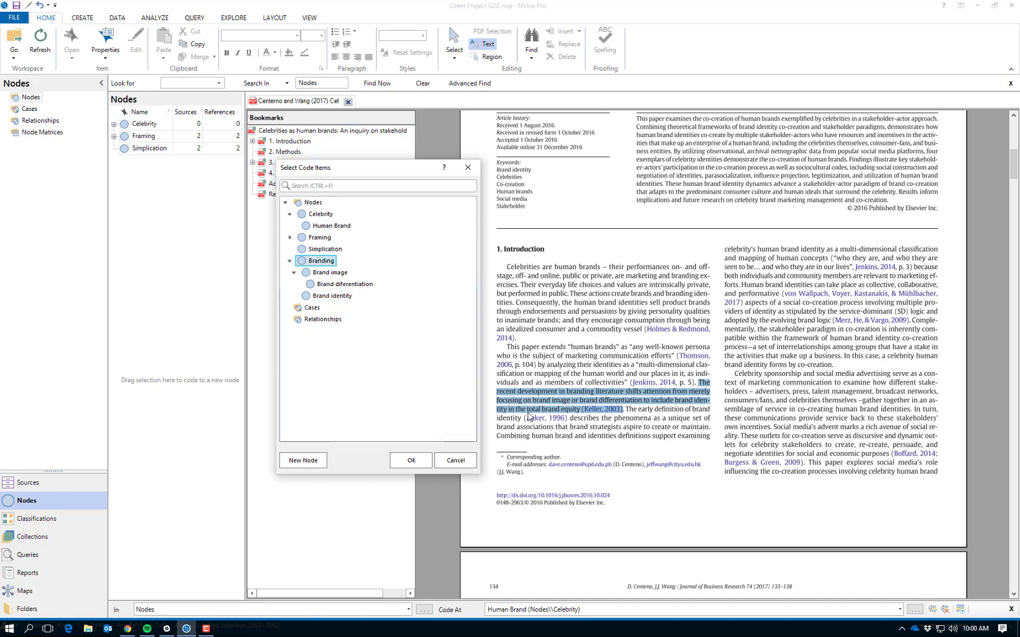
click(302, 461)
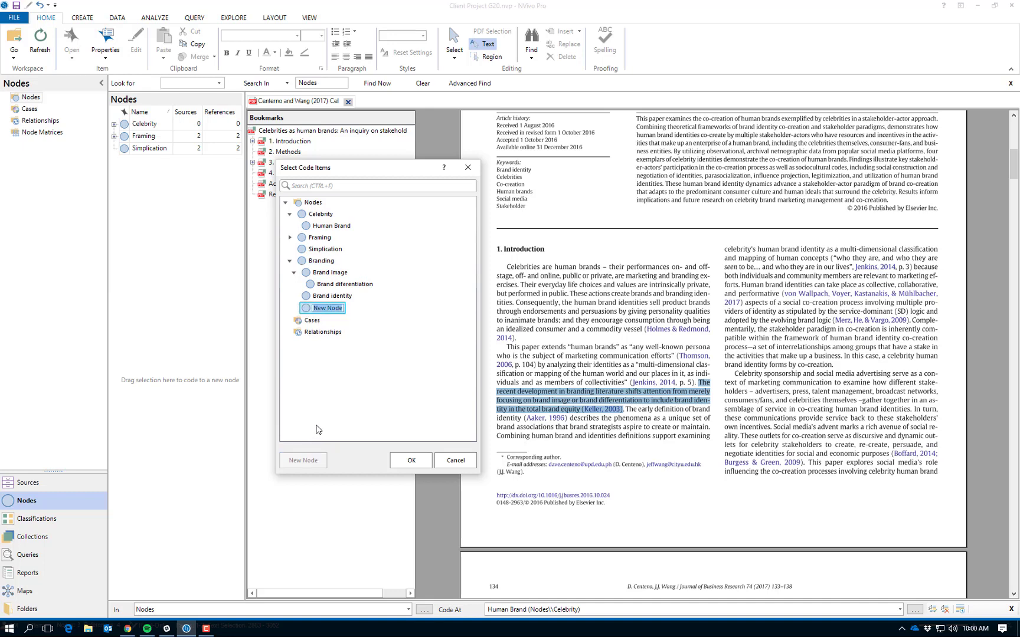
text(Brand equity)
key(Return)
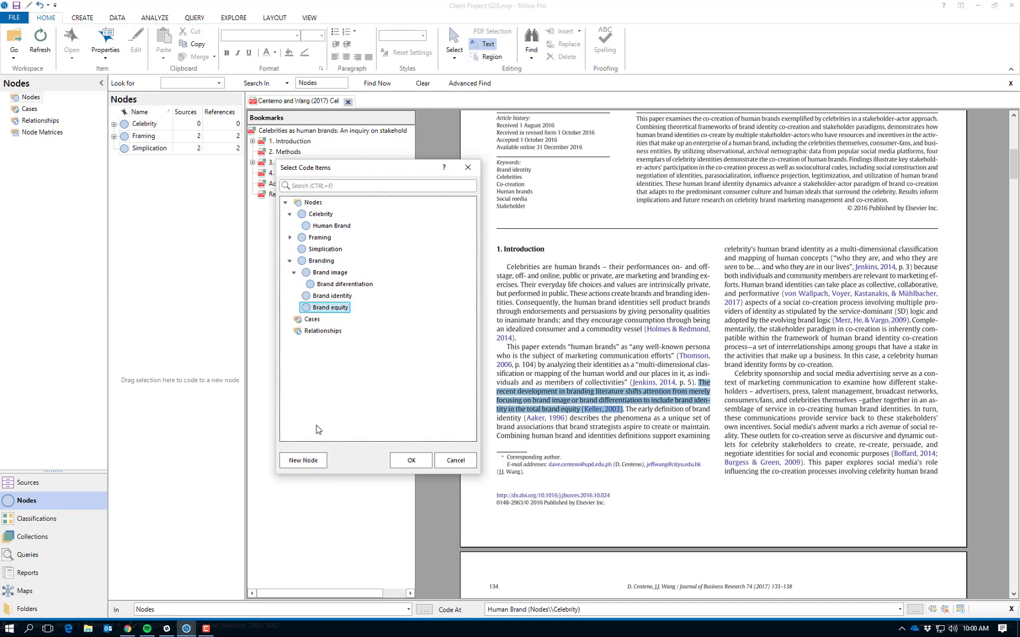
- Code the selected "recent development" sentence to Brand equity, and code the second column's opening passage, through the evolving brand logic citation, to Brand identity
click(411, 461)
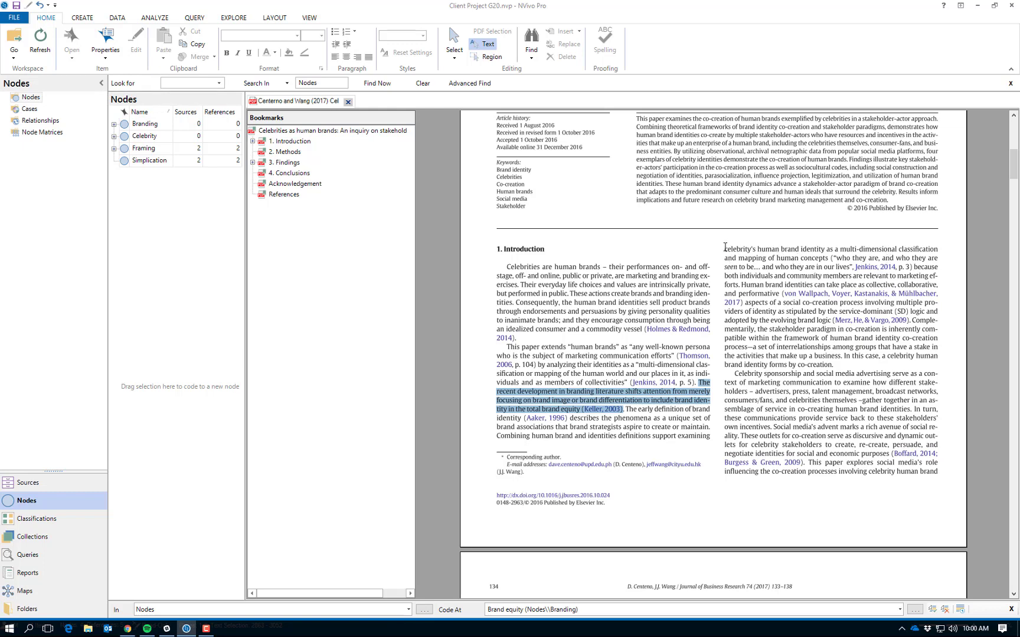
drag(725, 248, 912, 322)
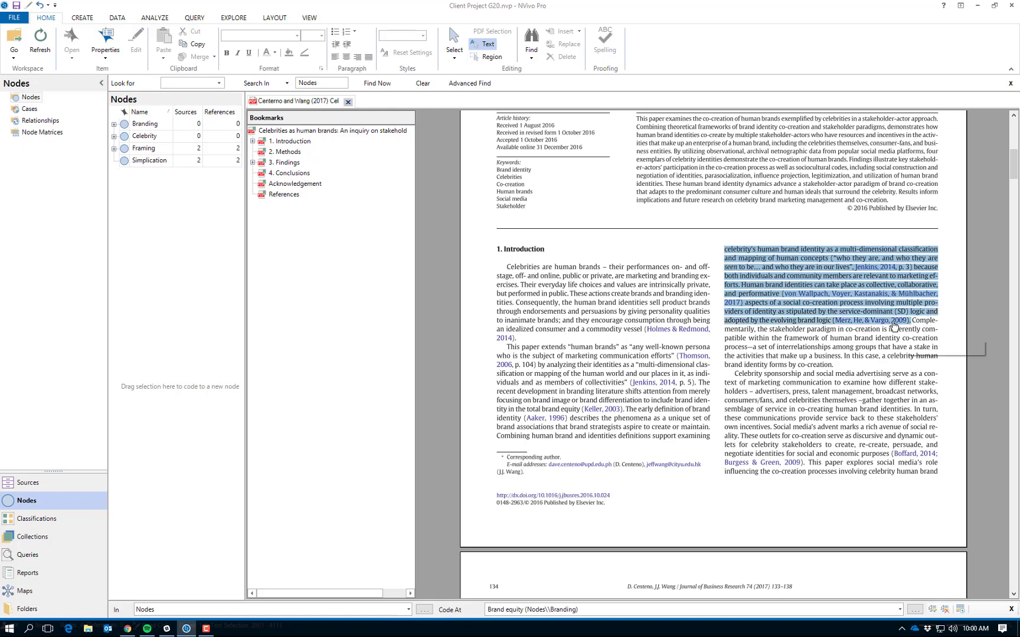
right_click(790, 281)
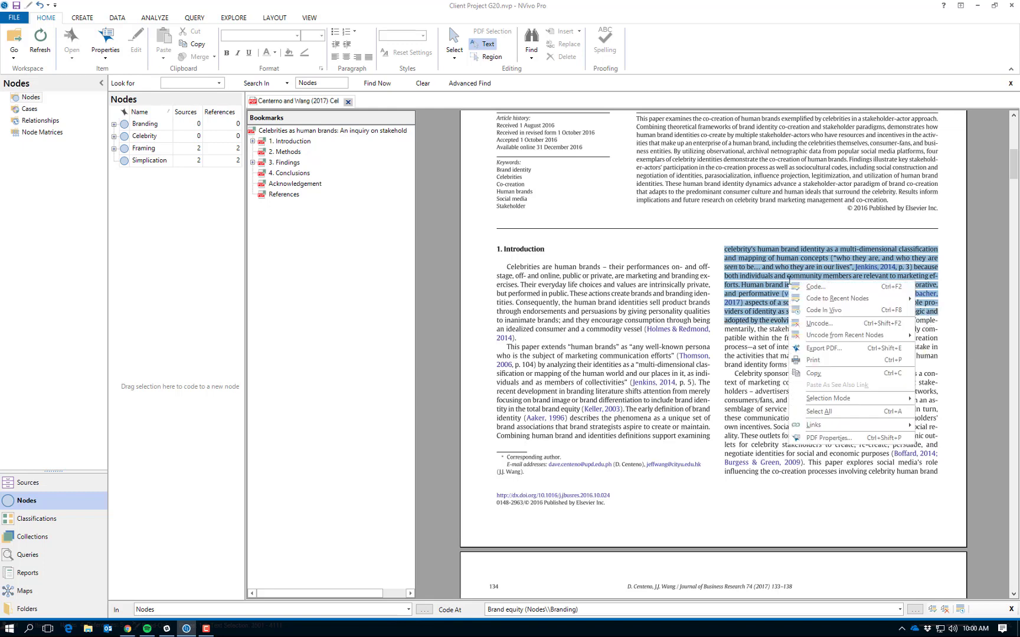
mouse_move(814, 300)
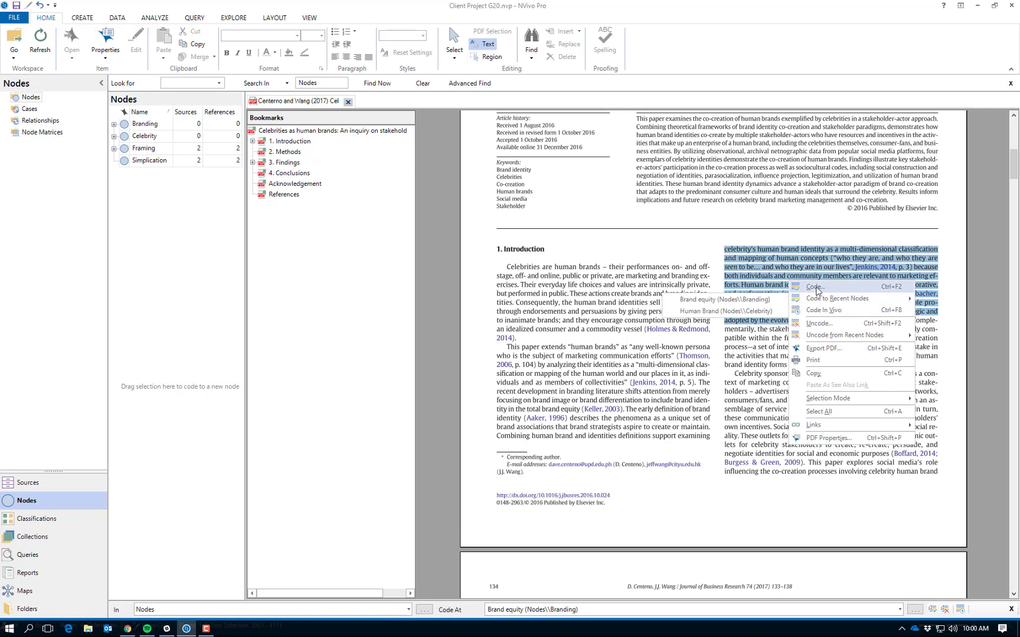
click(815, 287)
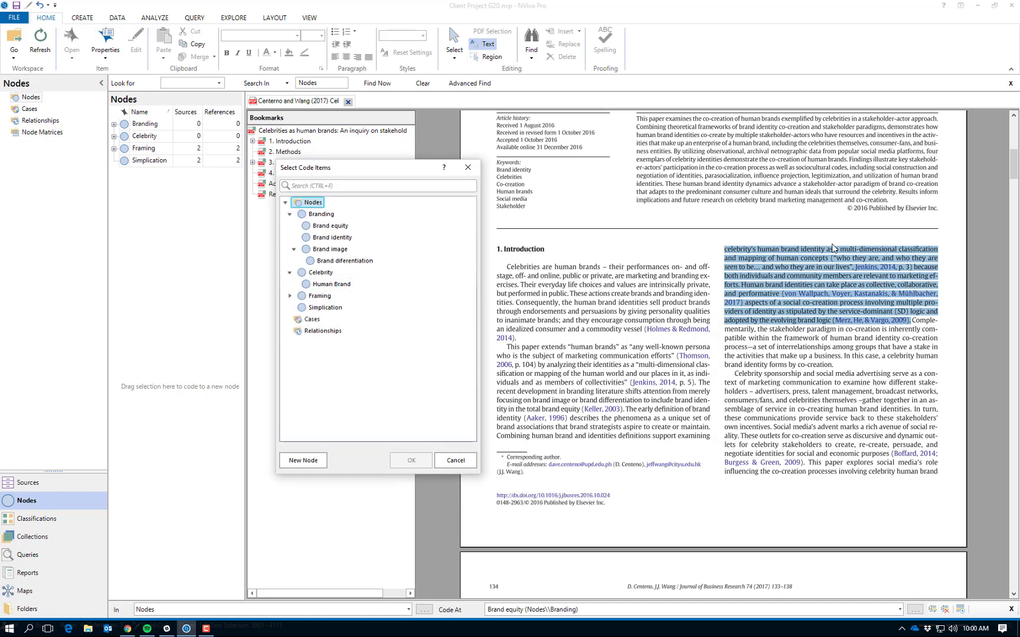
click(325, 238)
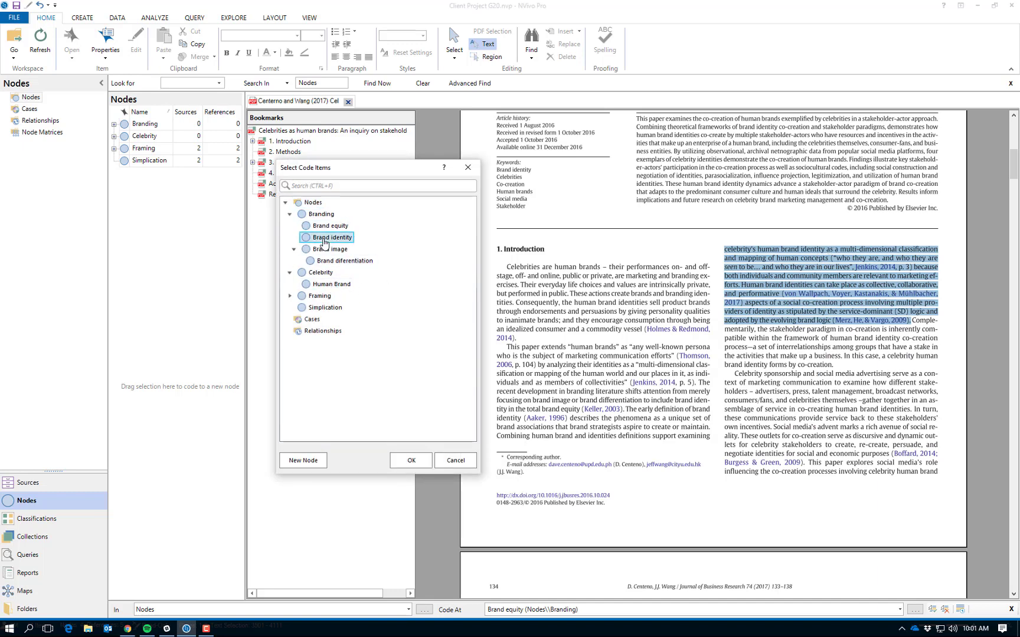
click(409, 461)
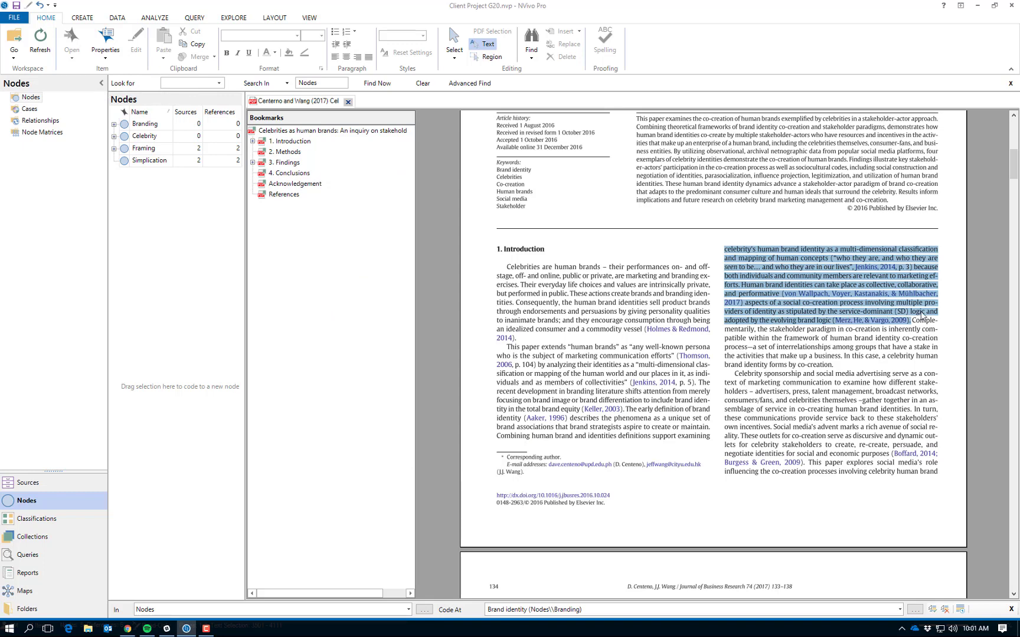
- Code the same highlighted passage on celebrity human brand identity to the parent node Branding as well
right_click(772, 300)
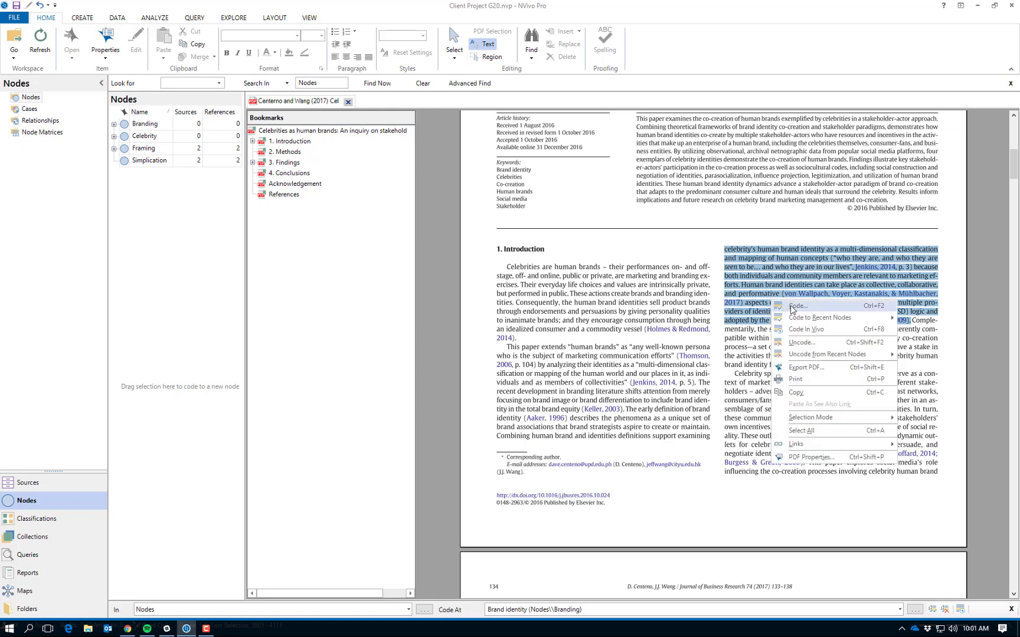
click(796, 306)
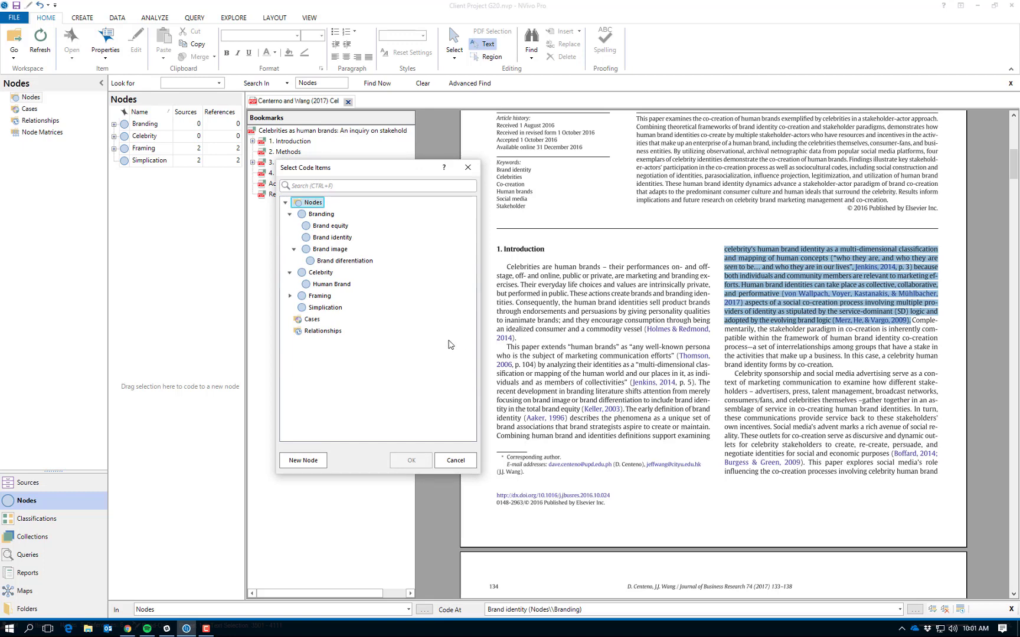
click(332, 216)
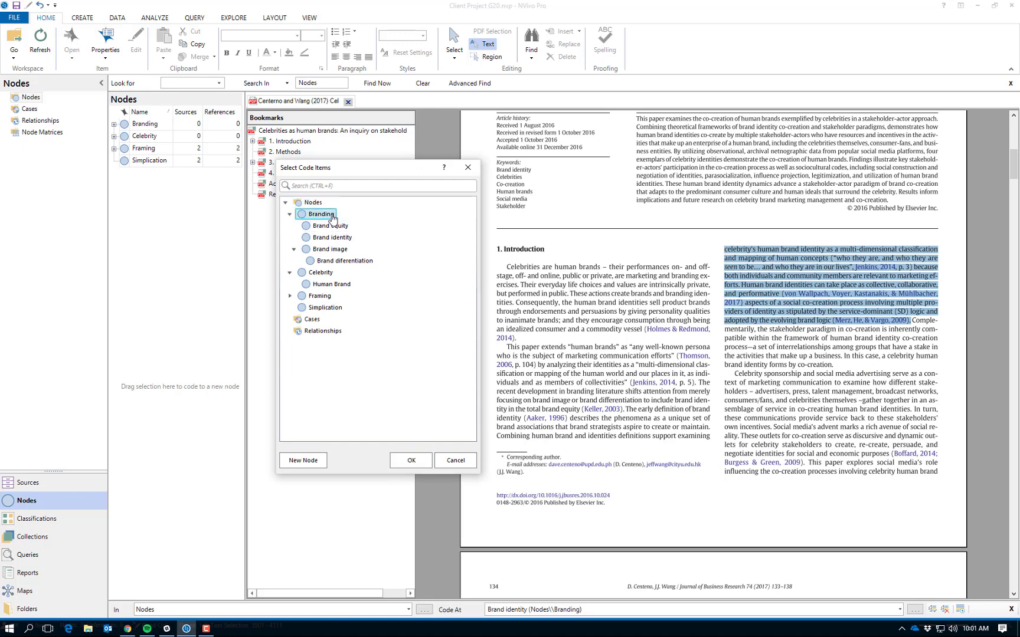
click(423, 466)
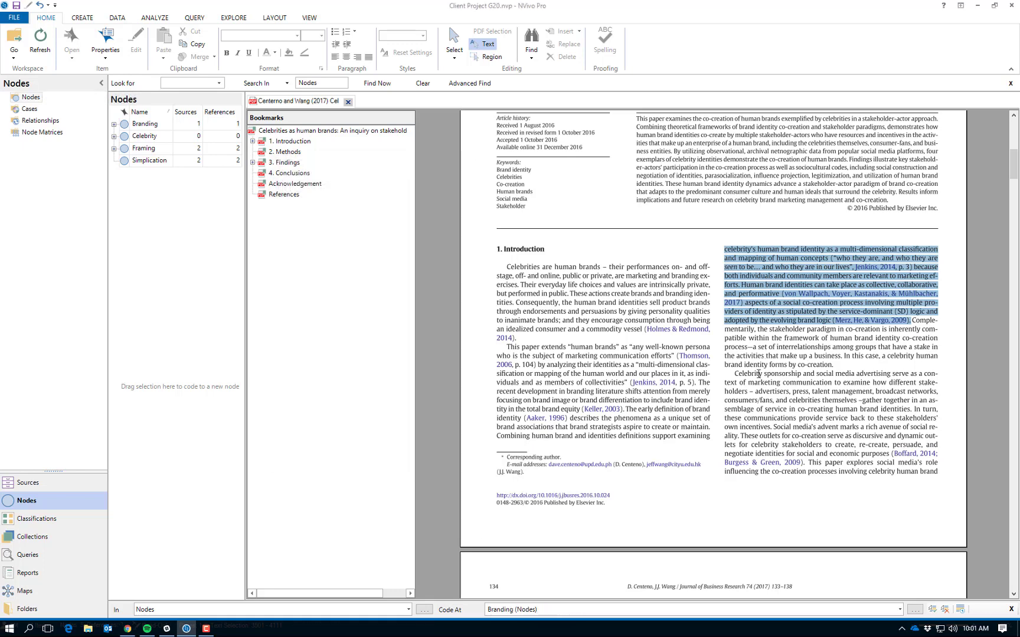
- Code the passage from "Complementarily, the stakeholder paradigm" through "forms by co-creation" to the Brand identity node
click(915, 320)
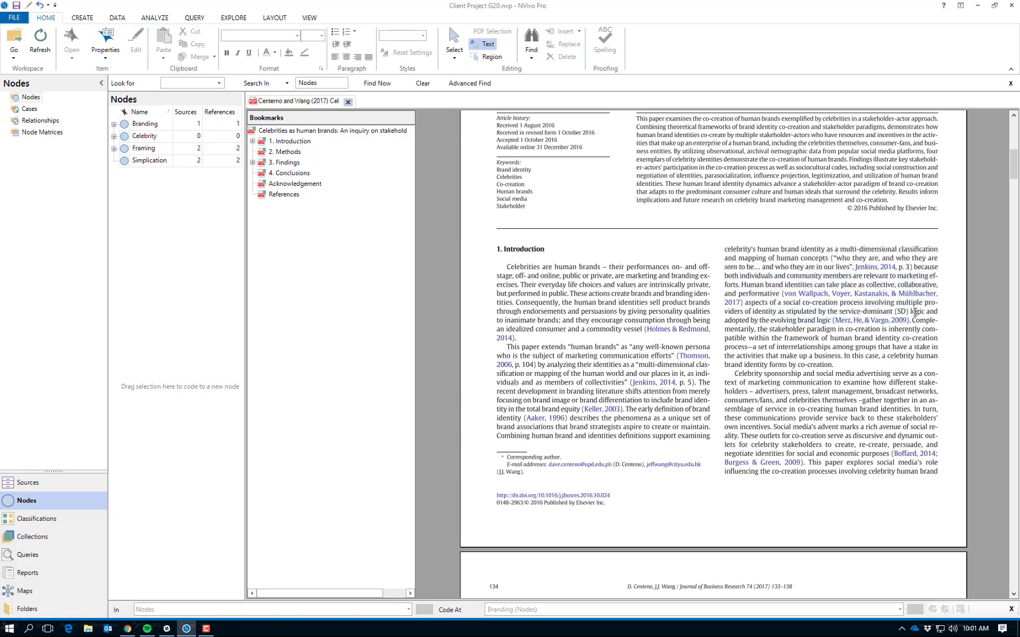
drag(913, 322, 840, 367)
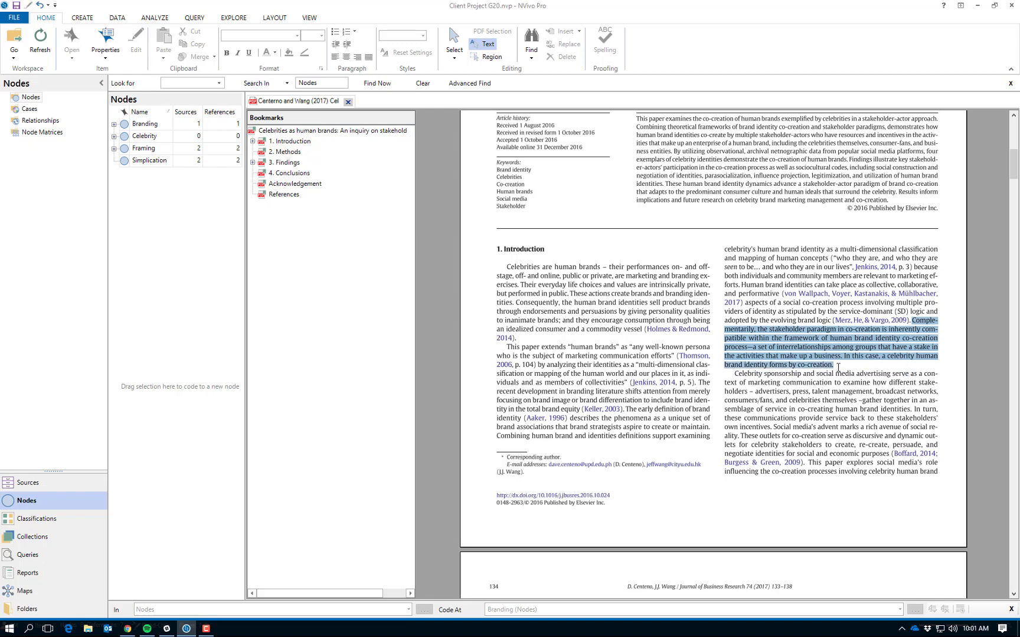
right_click(831, 343)
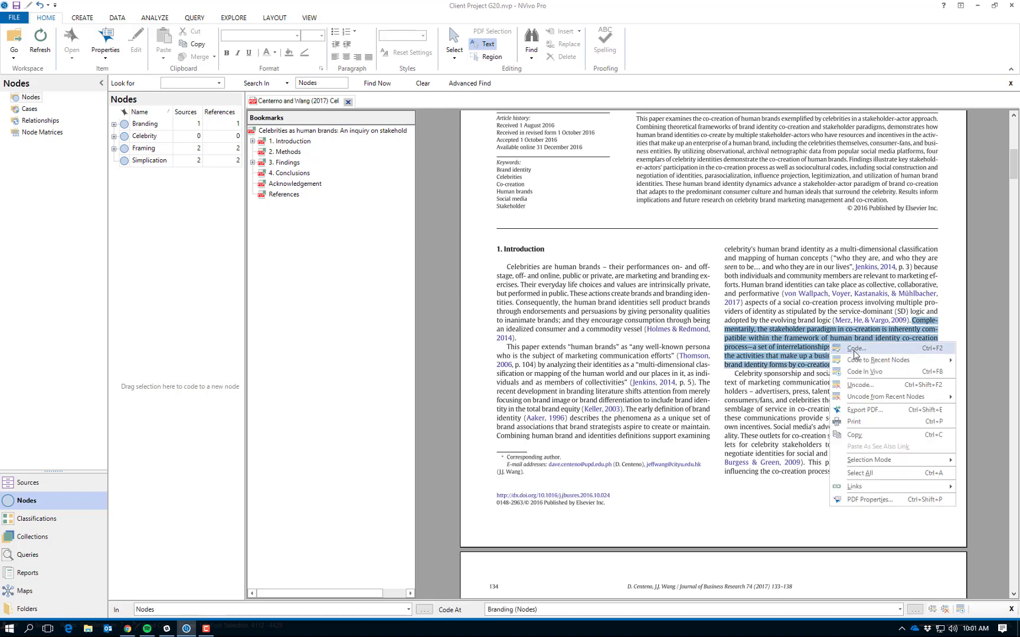
click(854, 352)
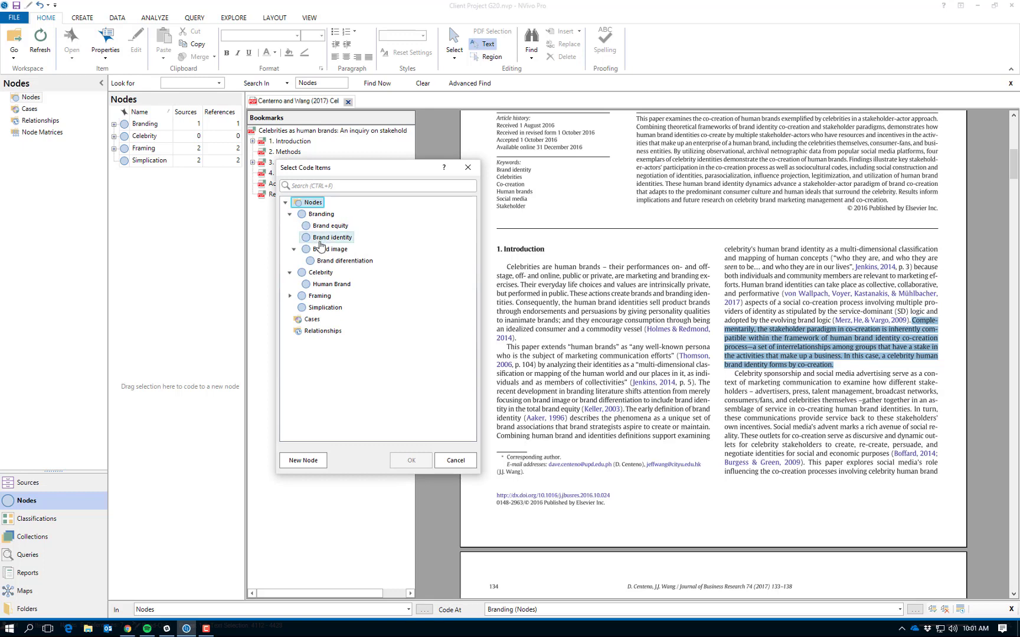
click(321, 239)
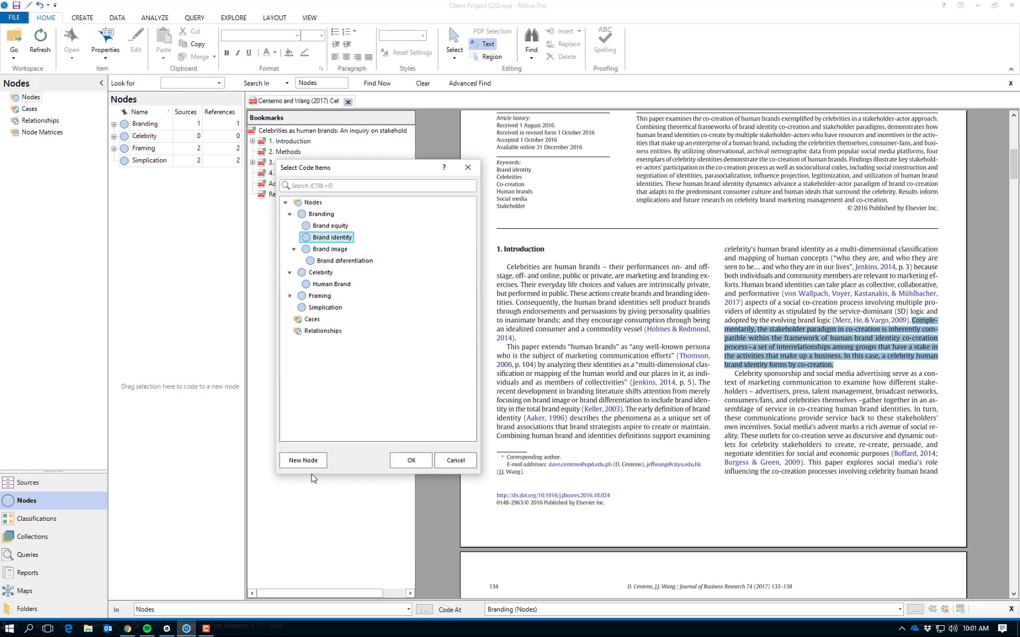
click(412, 460)
- Code the same stakeholder paradigm passage to a new top-level node named Co-creation
right_click(747, 347)
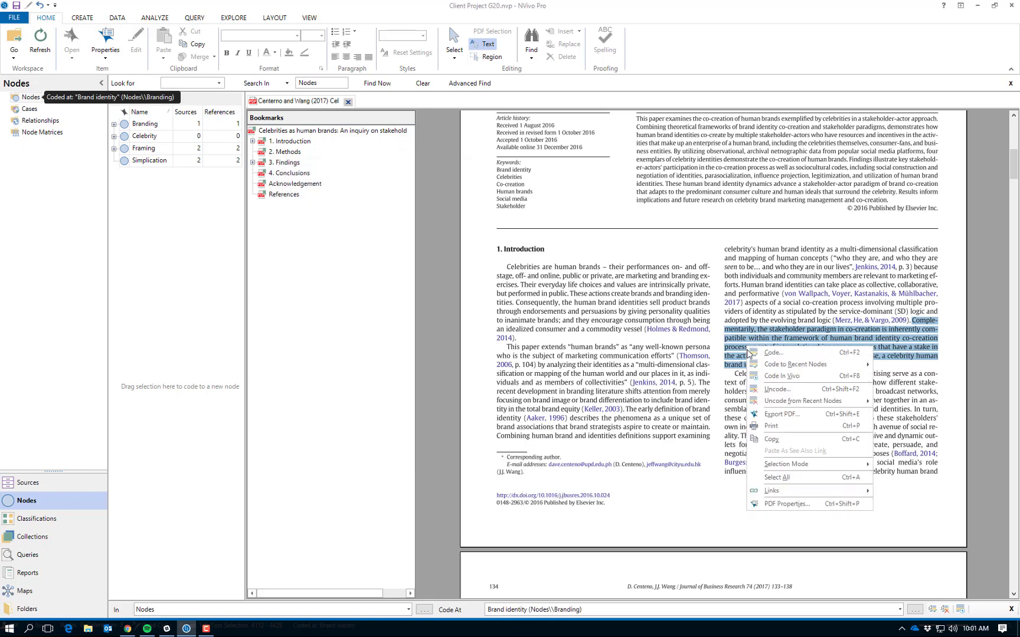
click(772, 356)
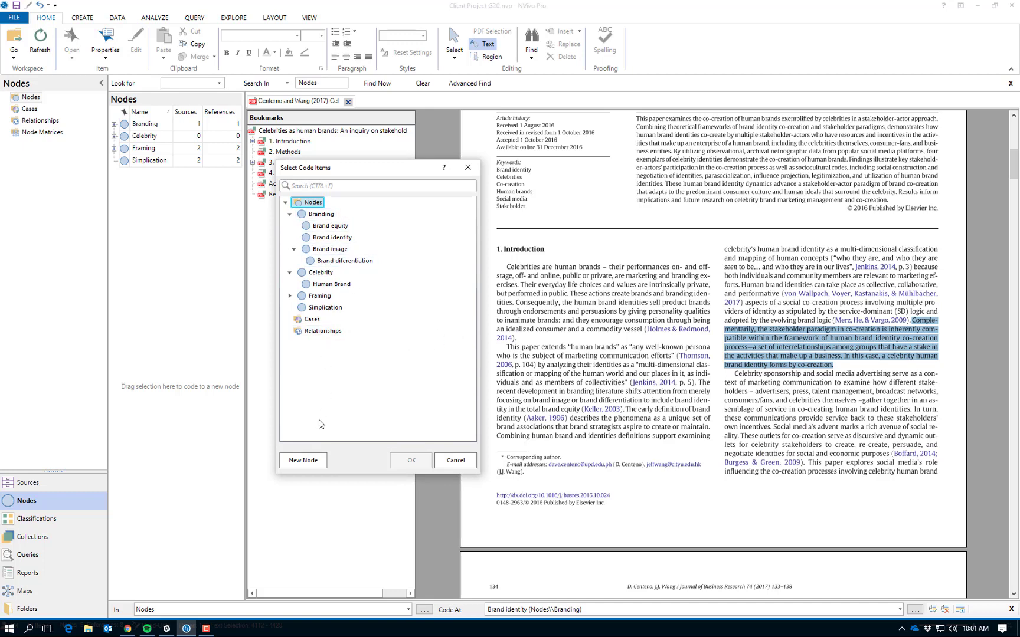
click(313, 464)
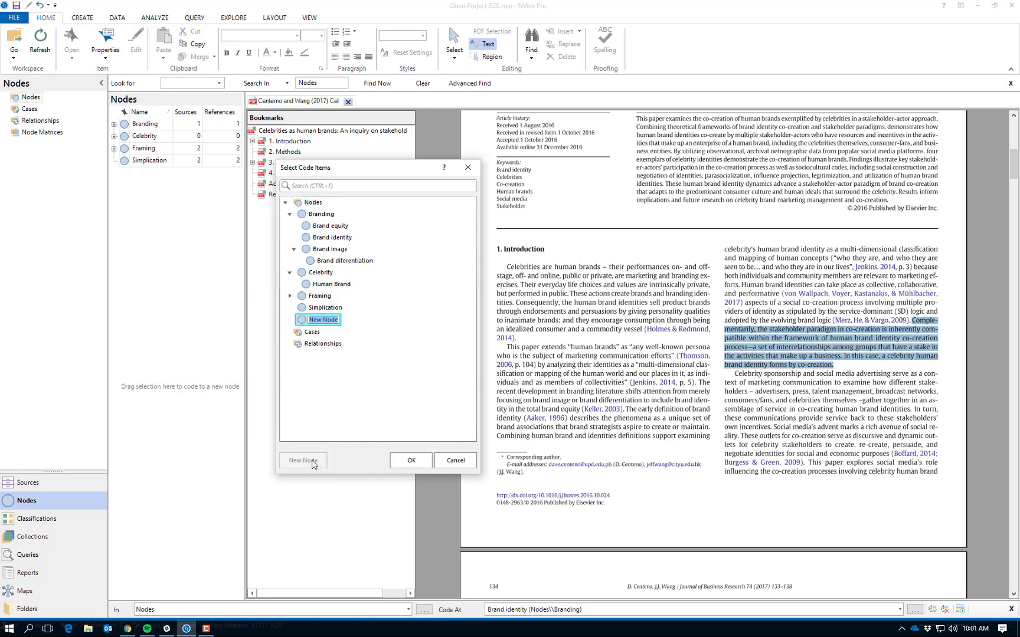
text(Co-creation)
key(Return)
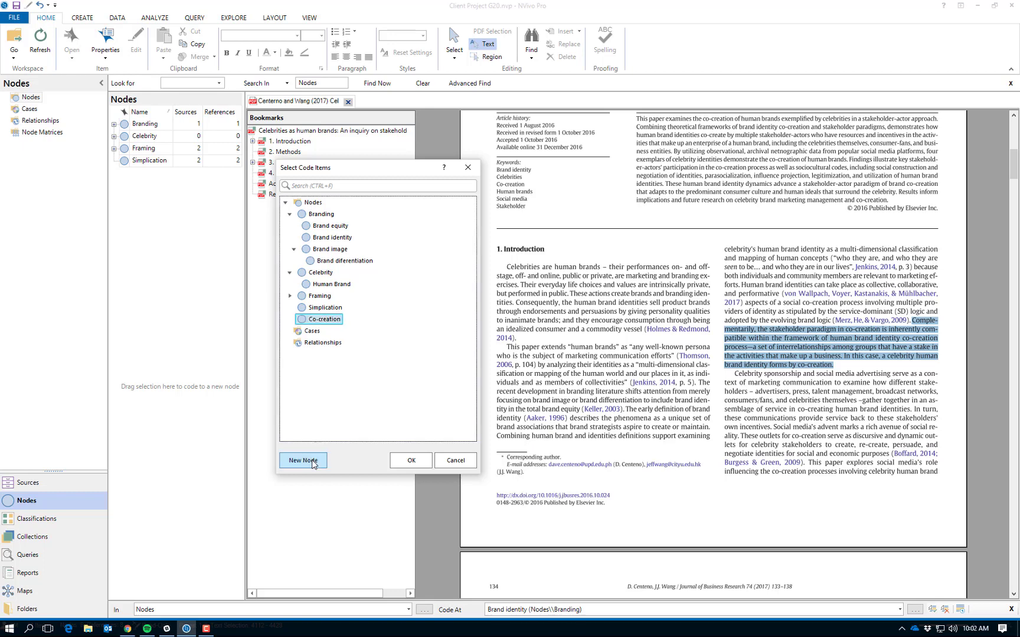
click(410, 461)
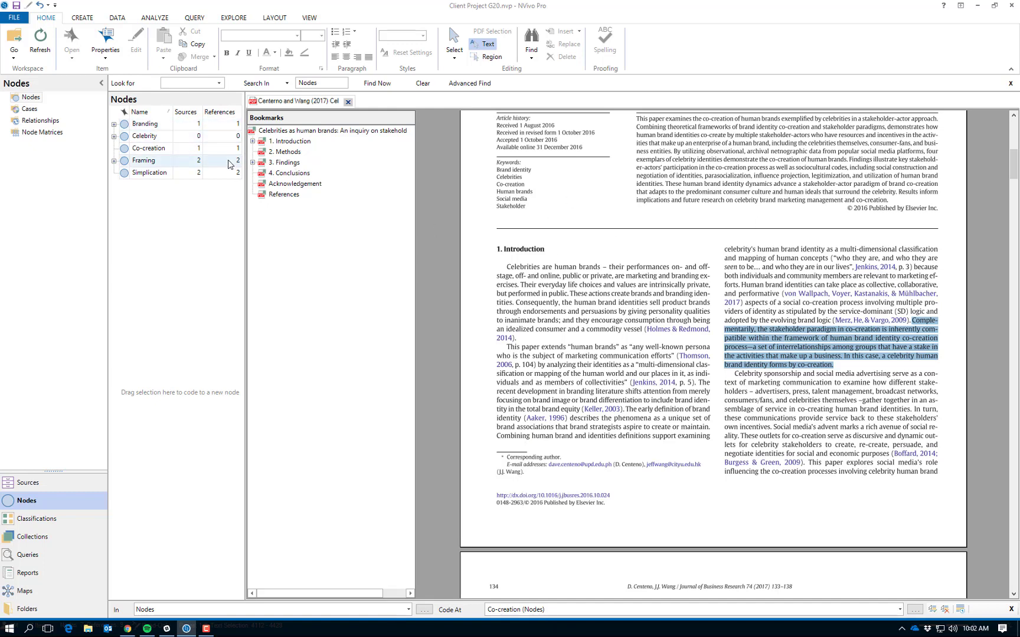
- Expand the Branding node and check the source and reference counts of its child nodes, including Brand identity
click(224, 129)
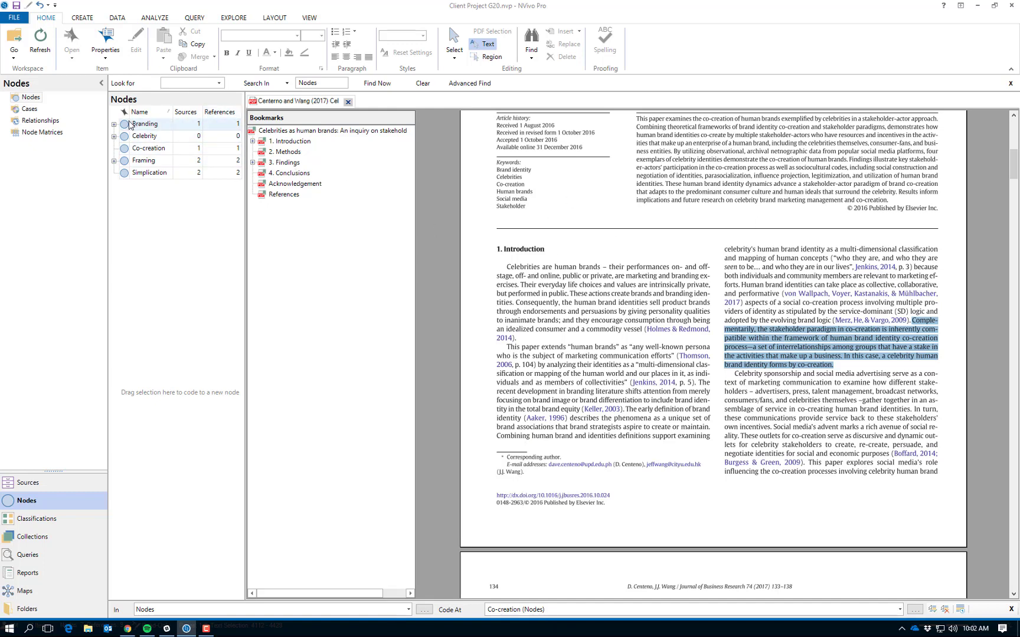
key(Right)
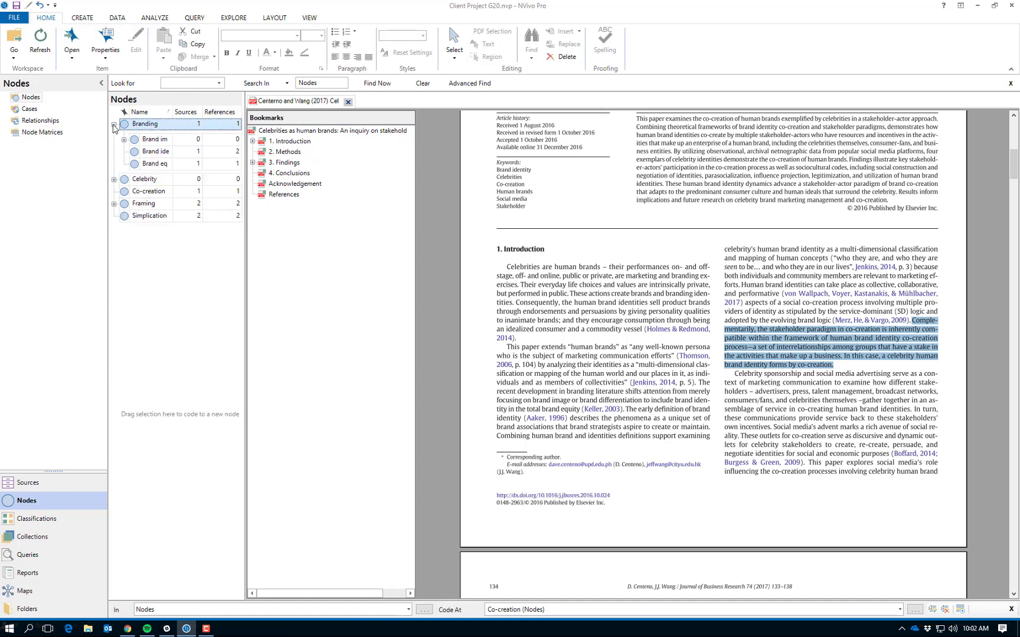
click(225, 151)
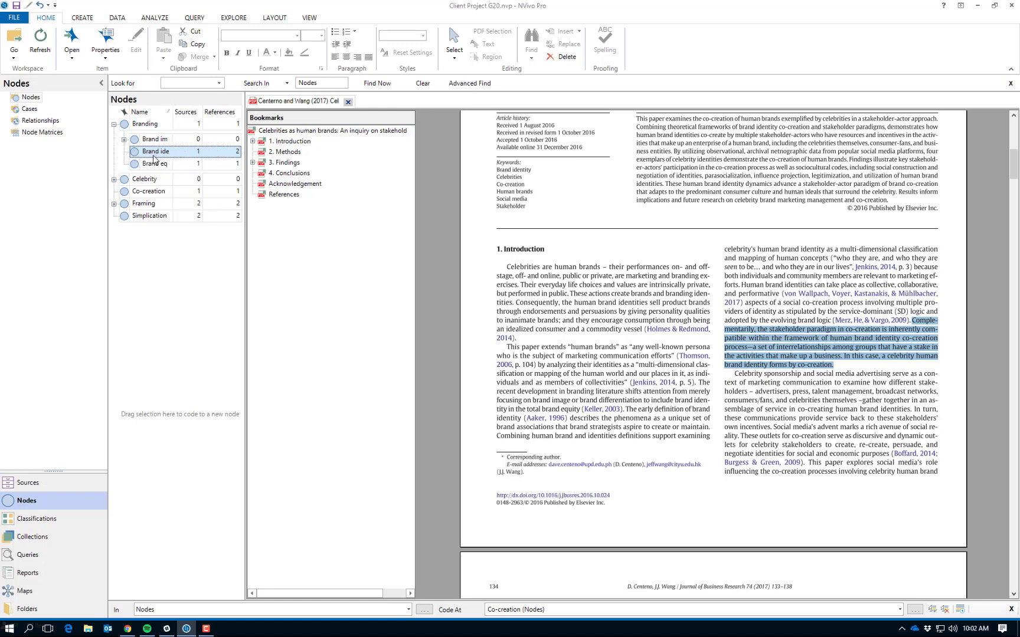
- Open the 2016 article "Theorising digital personhood: a dramaturgical approach" from the Academic Literature sources and go to its Introduction
click(24, 482)
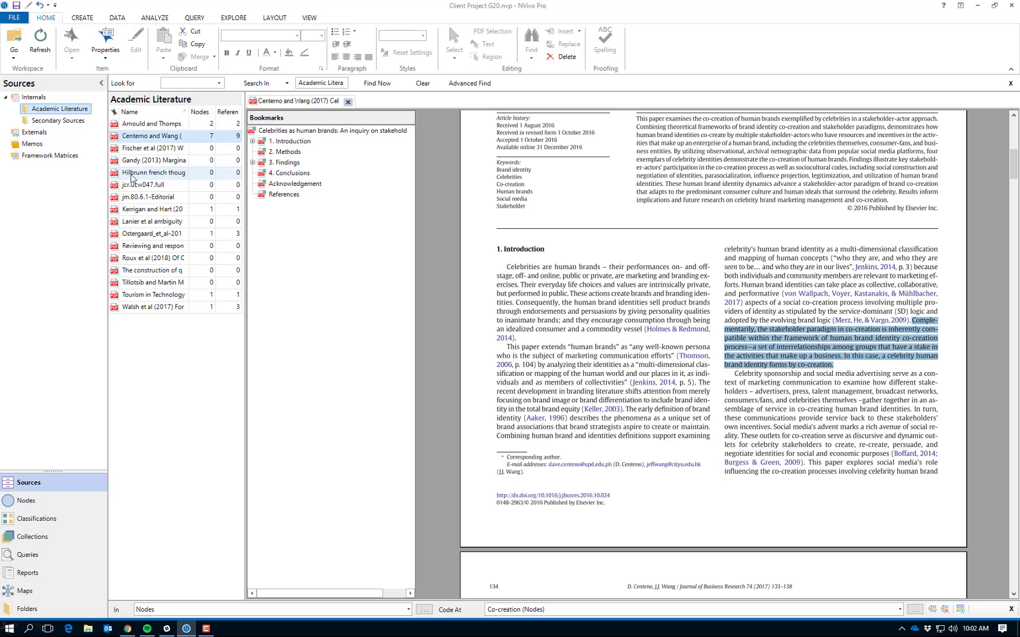
double_click(140, 210)
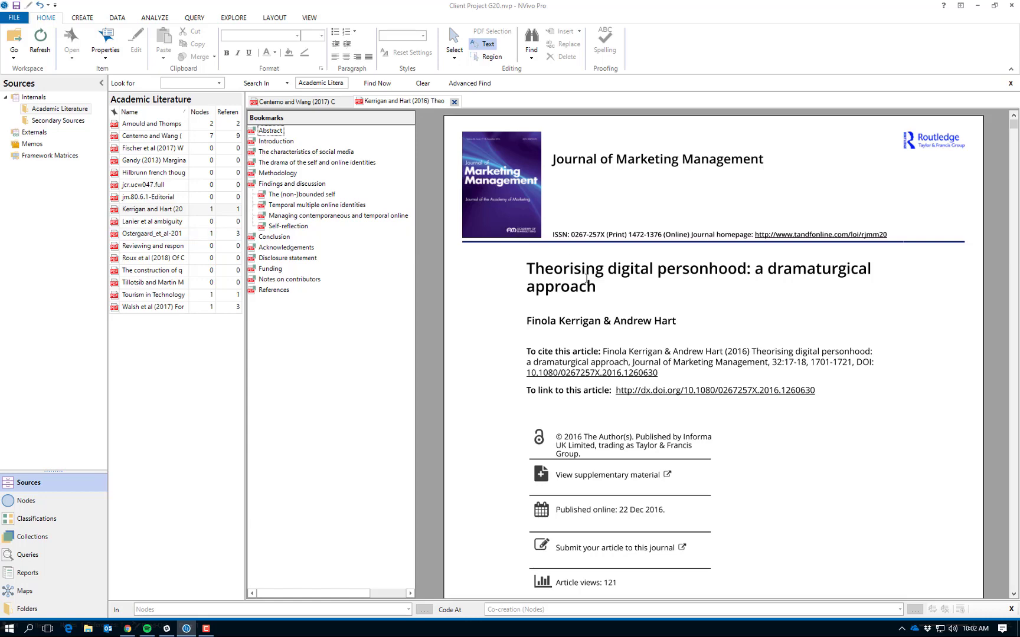
scroll(586, 277, down, 2)
scroll(586, 278, up, 1)
scroll(586, 279, down, 5)
scroll(586, 279, down, 5)
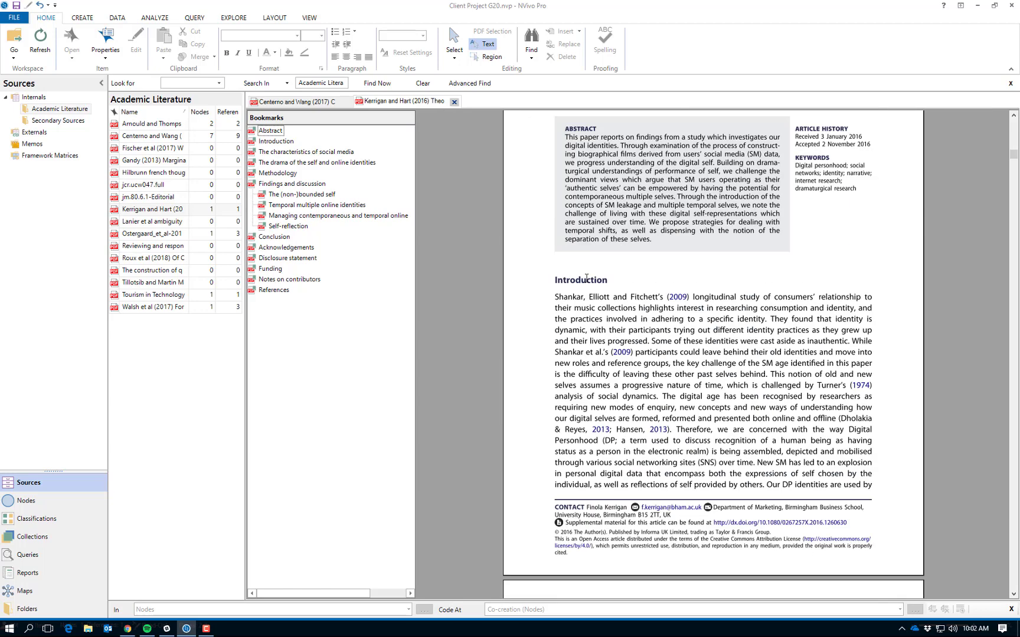
scroll(586, 278, down, 2)
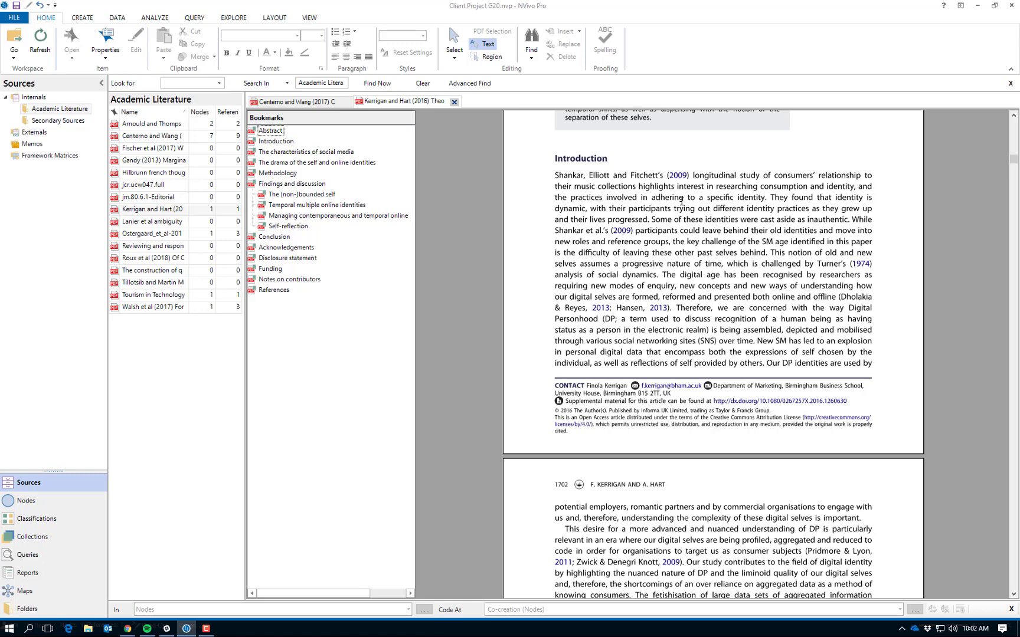
- Code the first sentence of the Introduction, ending "adhering to a specific identity", to a new node named Identity under Brand identity
drag(766, 198, 548, 170)
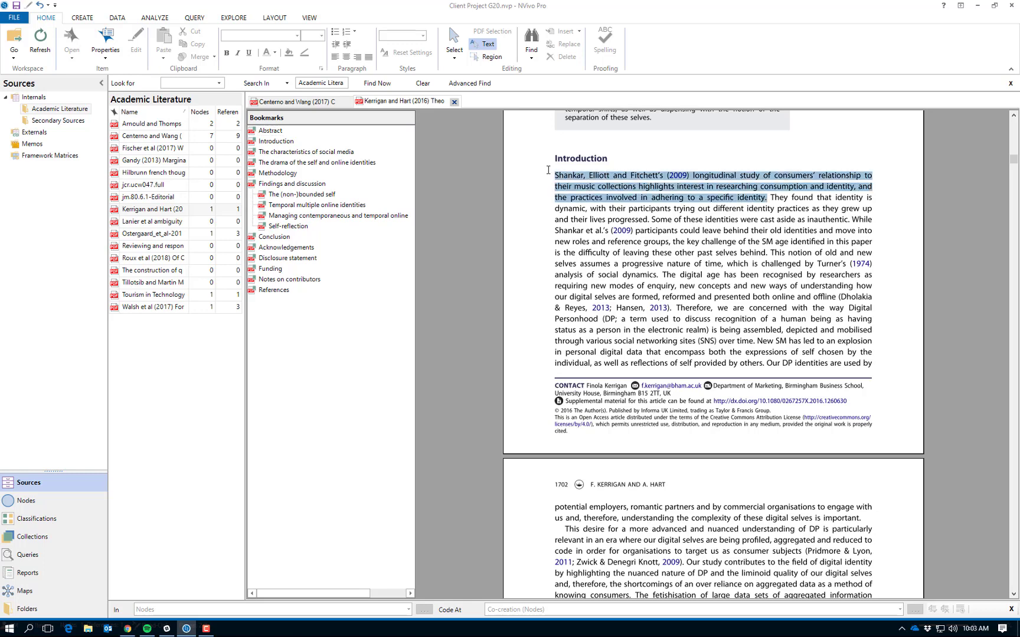
right_click(610, 187)
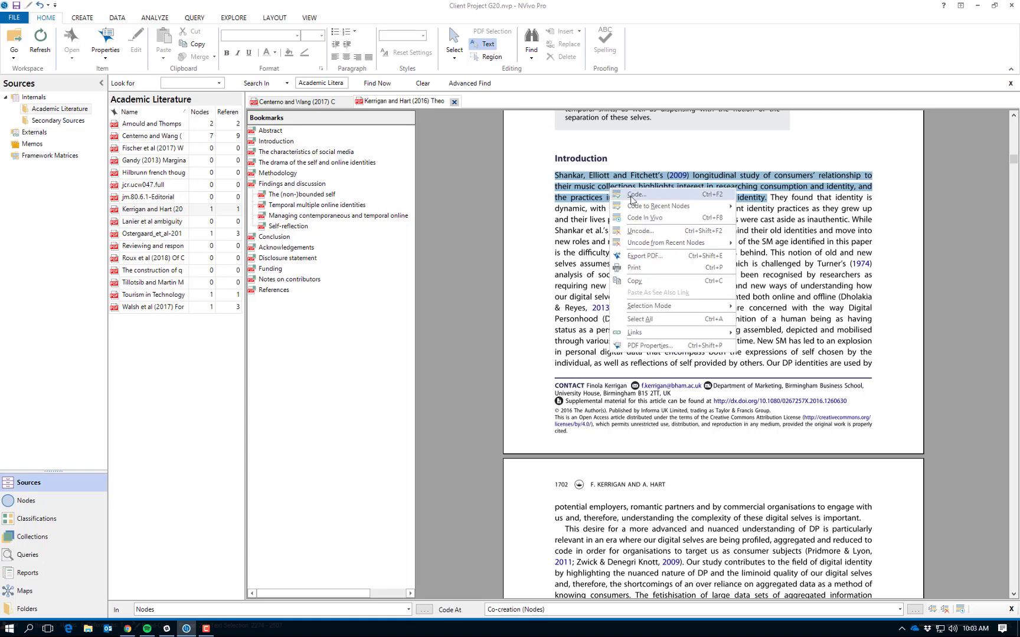
click(632, 199)
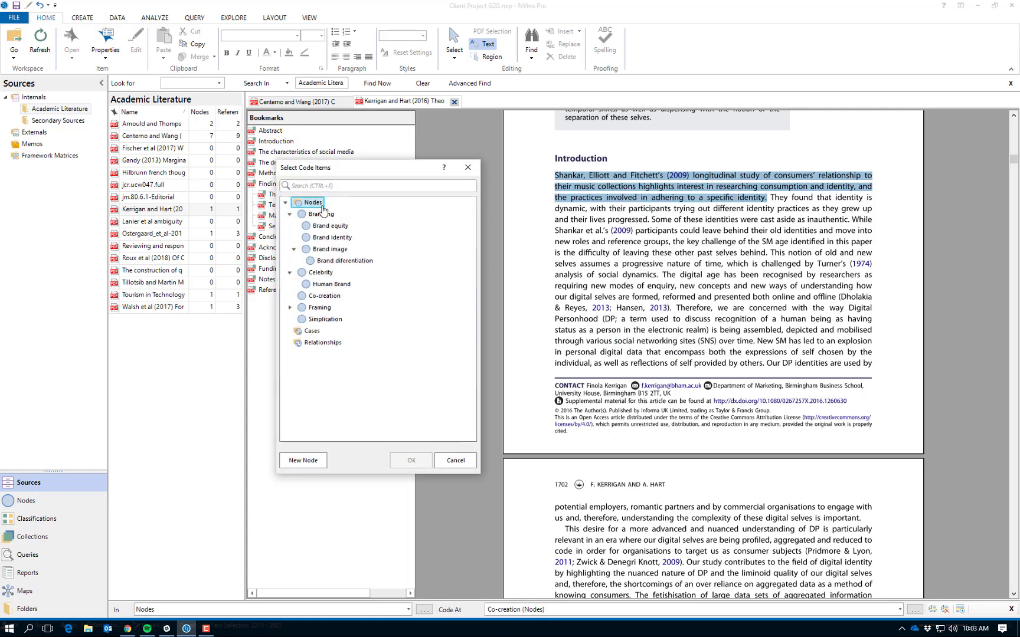
click(329, 239)
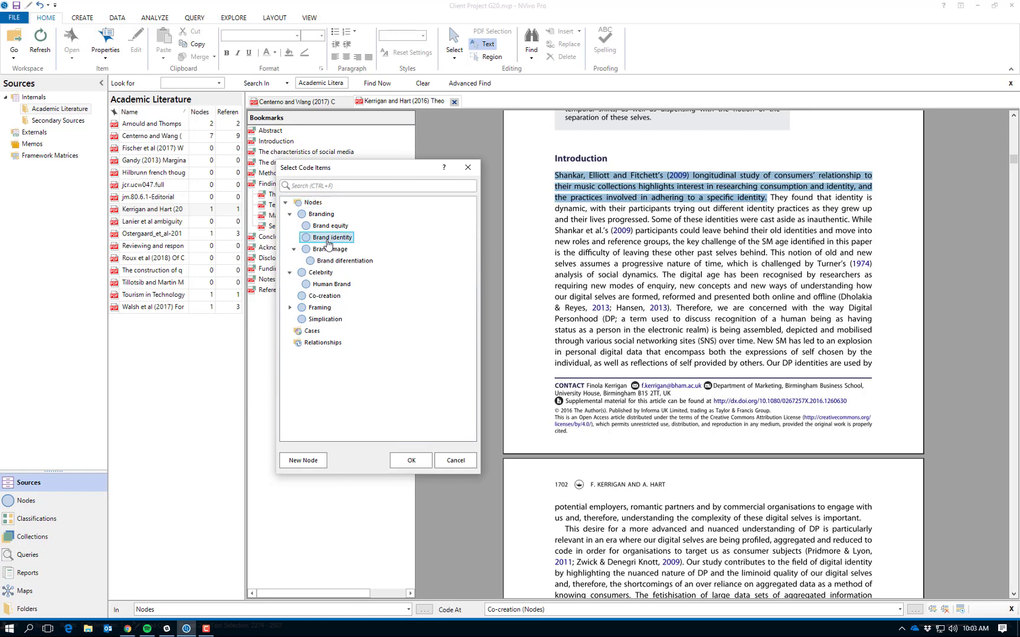
click(303, 460)
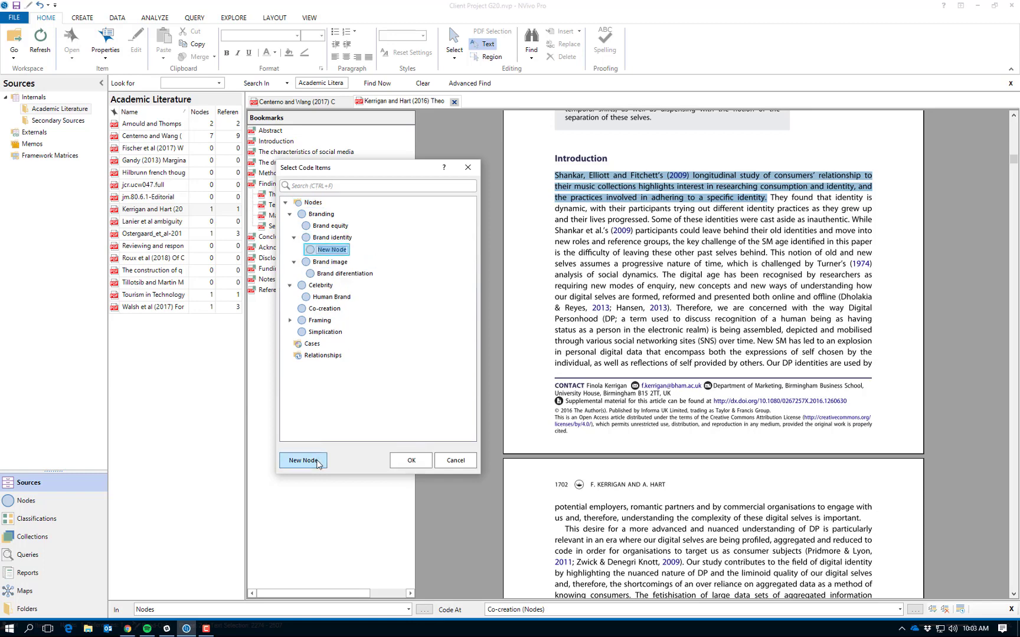
text(Iden)
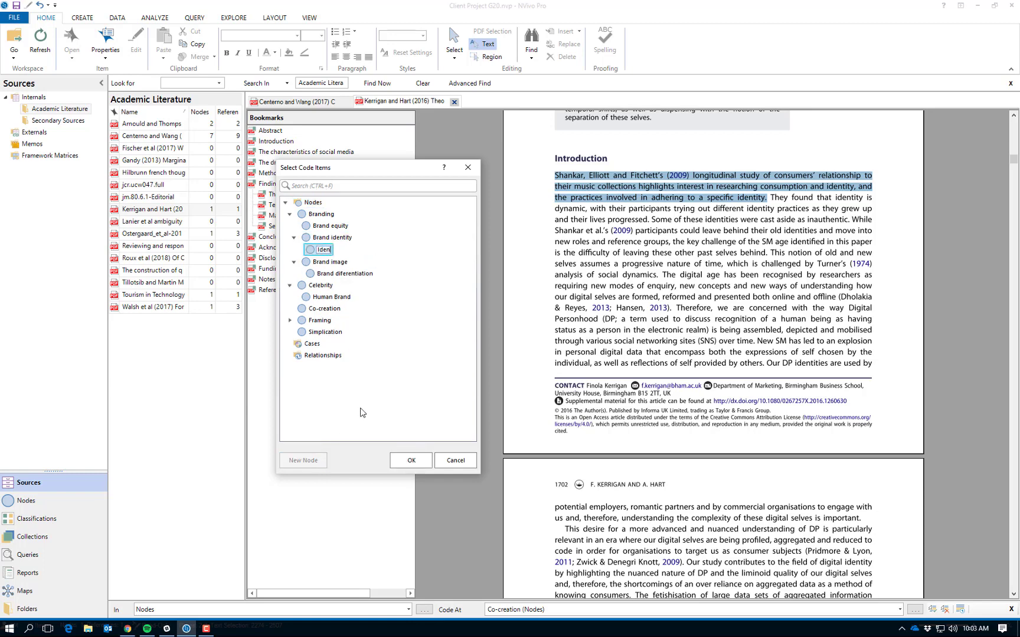
text(tity)
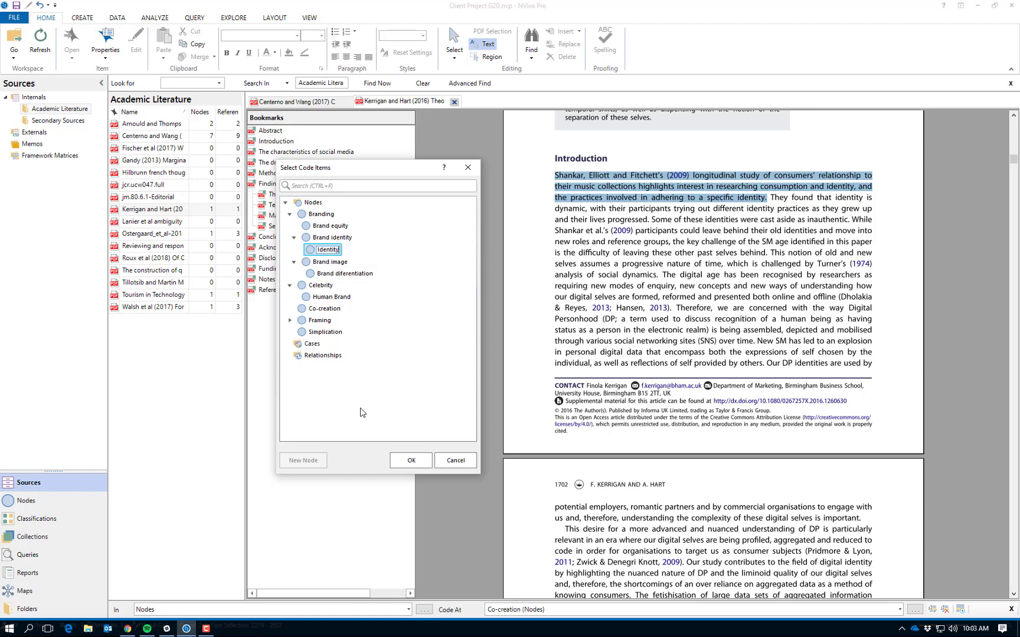
click(412, 461)
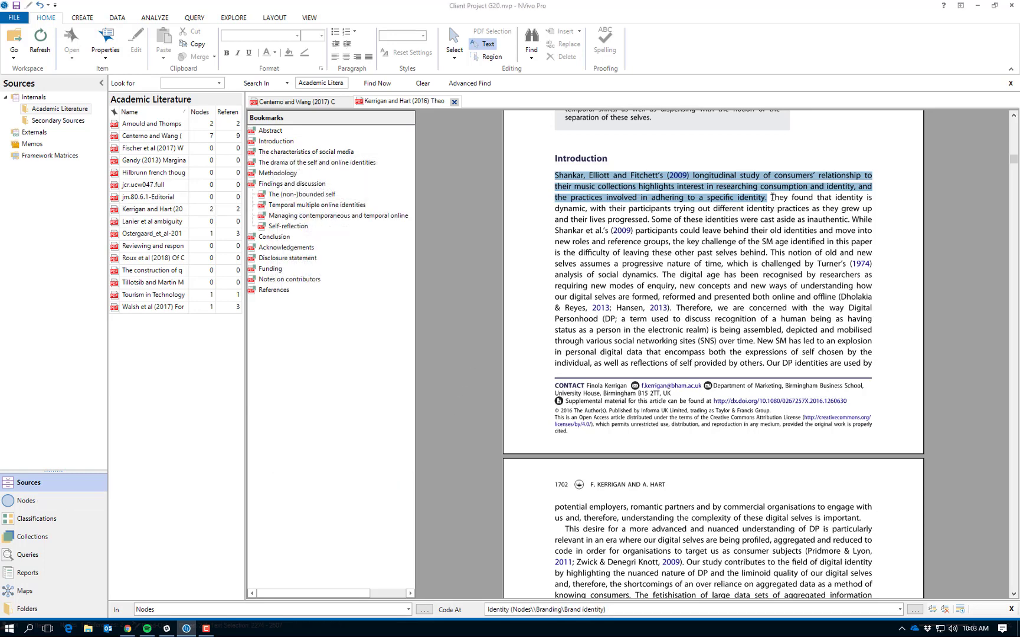
- Code the passage from "They found that identity is dynamic" through "other than as simply aggregates of data" to the Identity node
drag(771, 197, 789, 286)
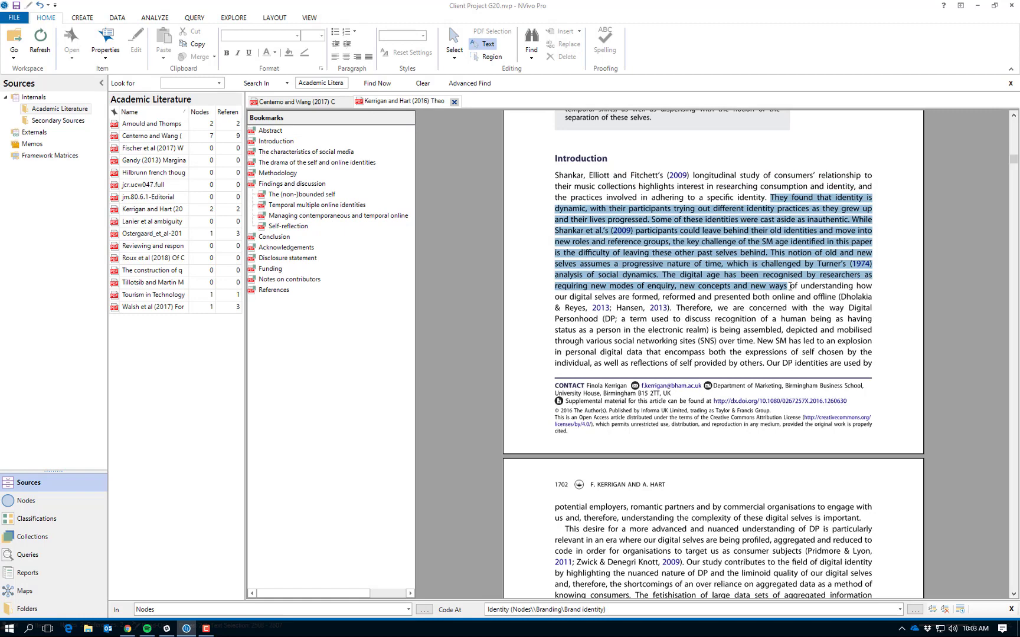
drag(771, 198, 848, 426)
scroll(780, 267, down, 3)
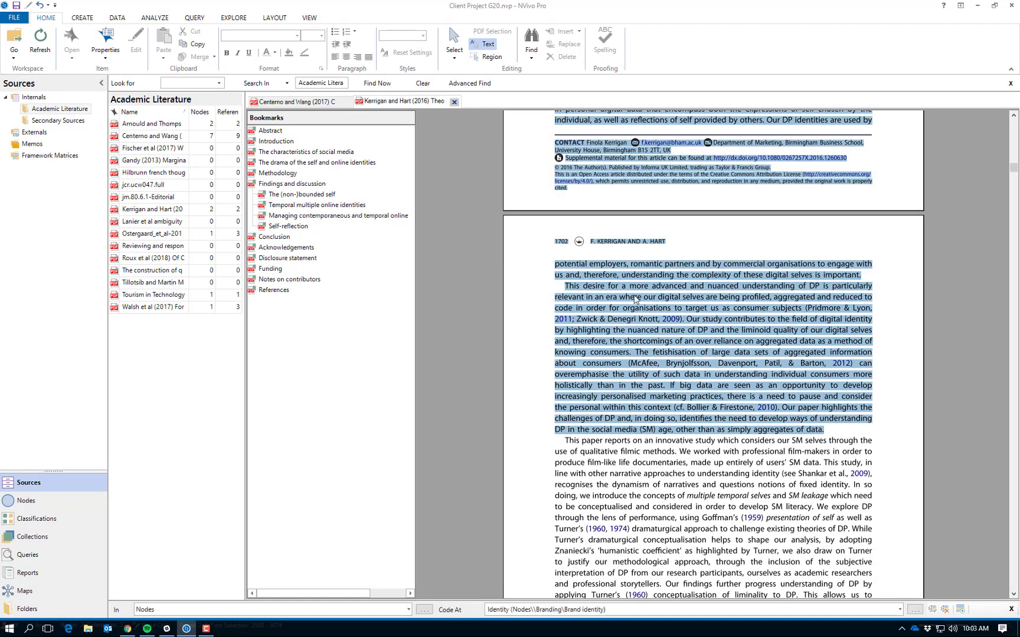
right_click(635, 300)
click(651, 309)
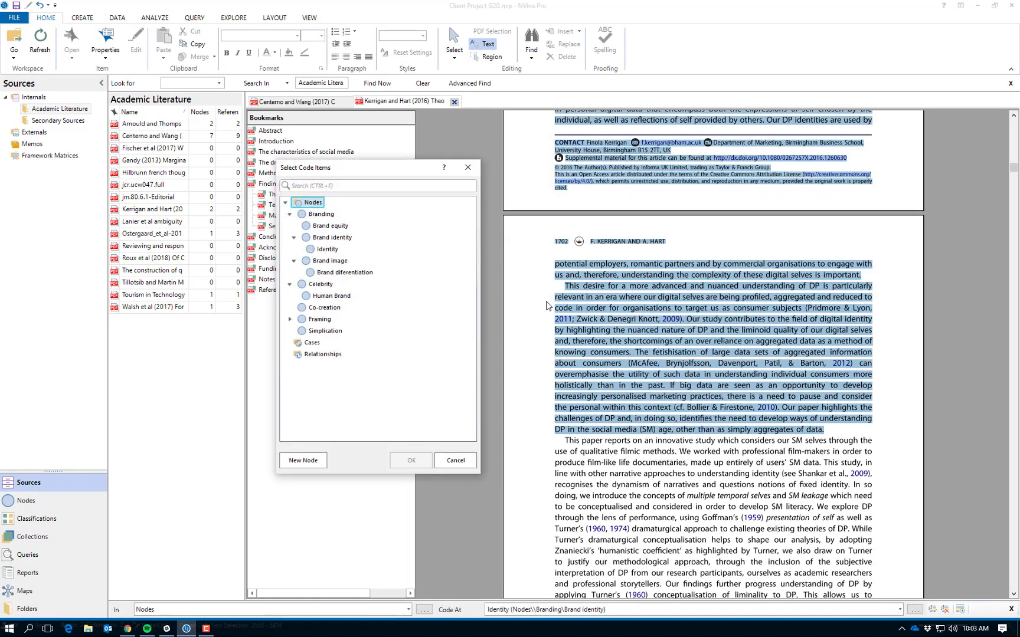
click(335, 249)
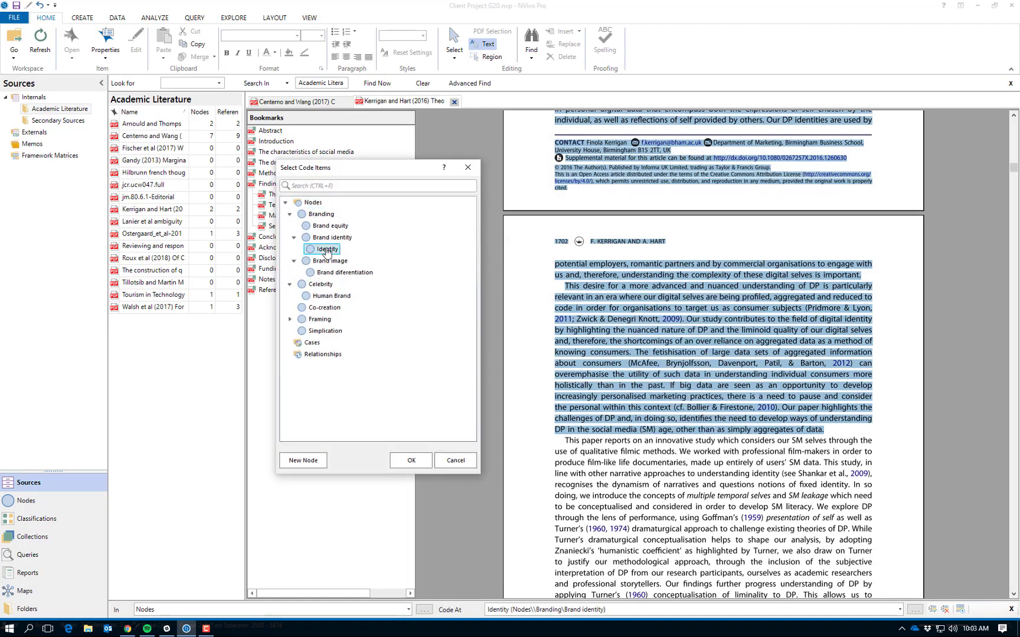
click(410, 461)
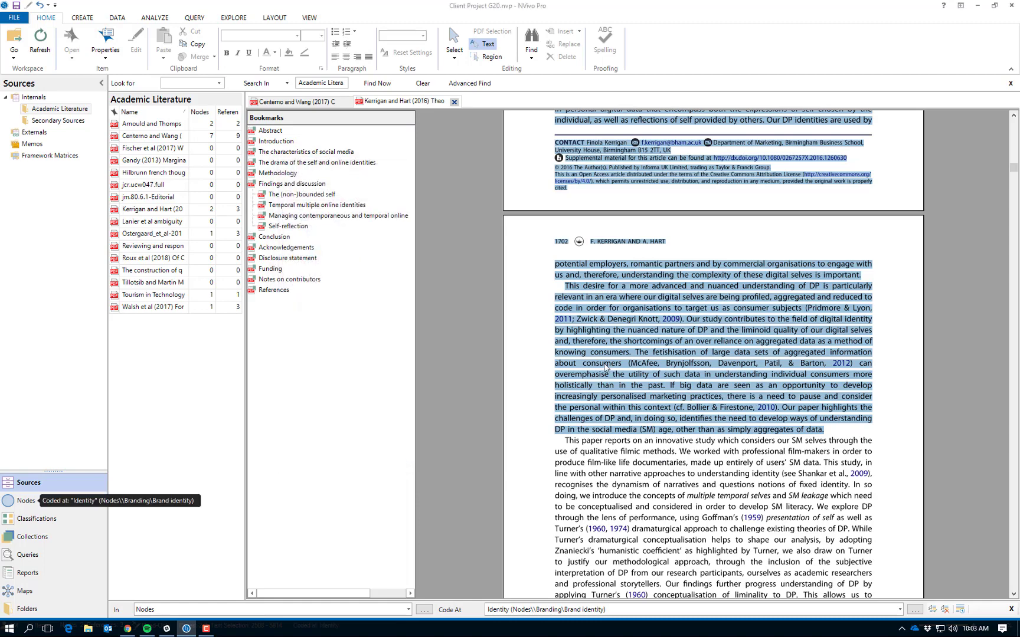
scroll(605, 366, down, 6)
scroll(605, 364, up, 2)
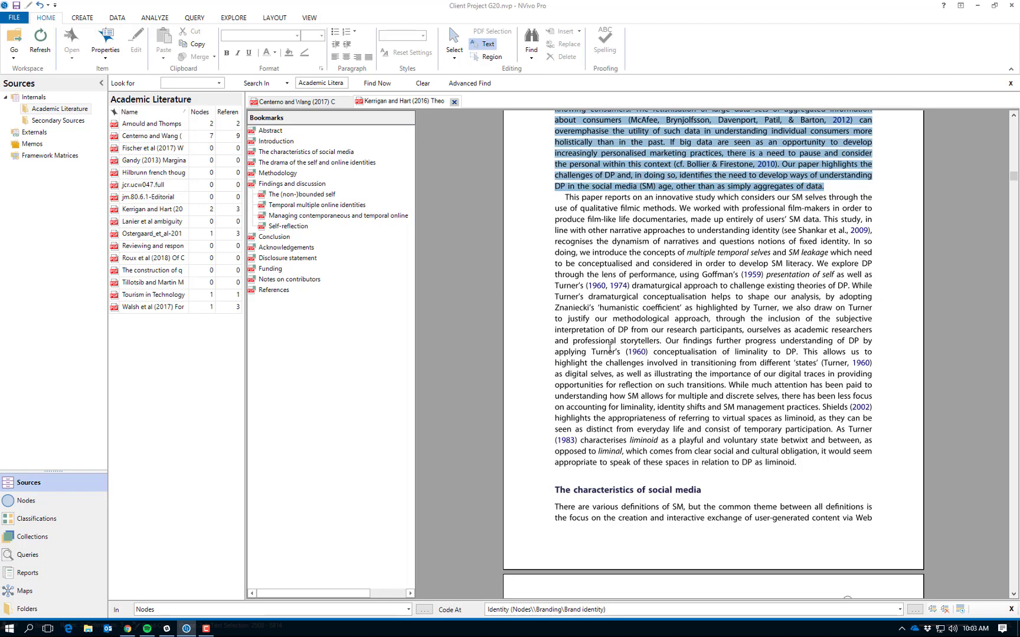
scroll(610, 348, down, 8)
scroll(610, 349, up, 12)
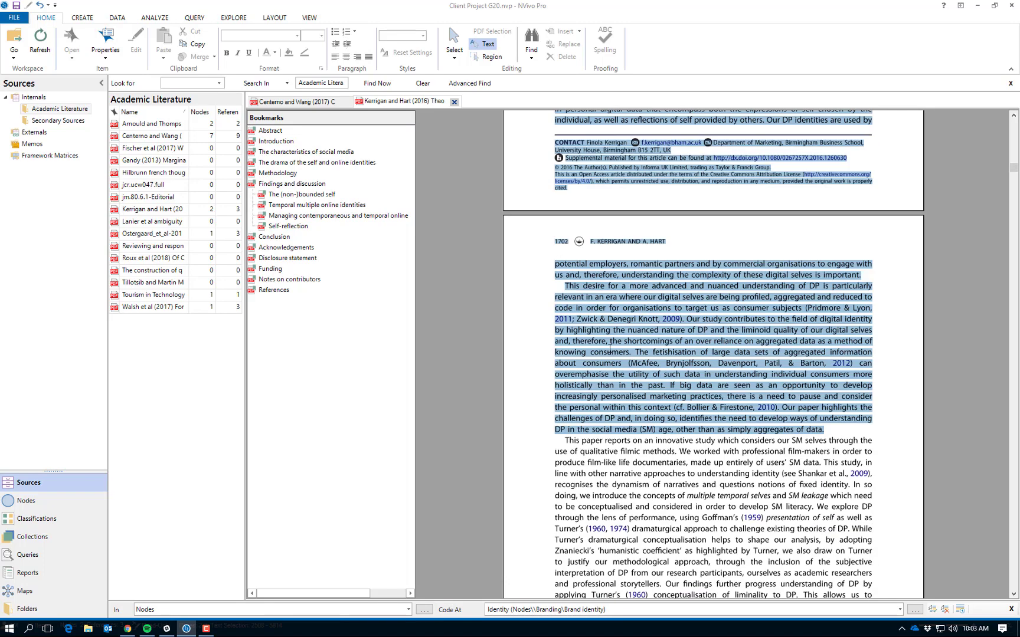
scroll(610, 349, up, 5)
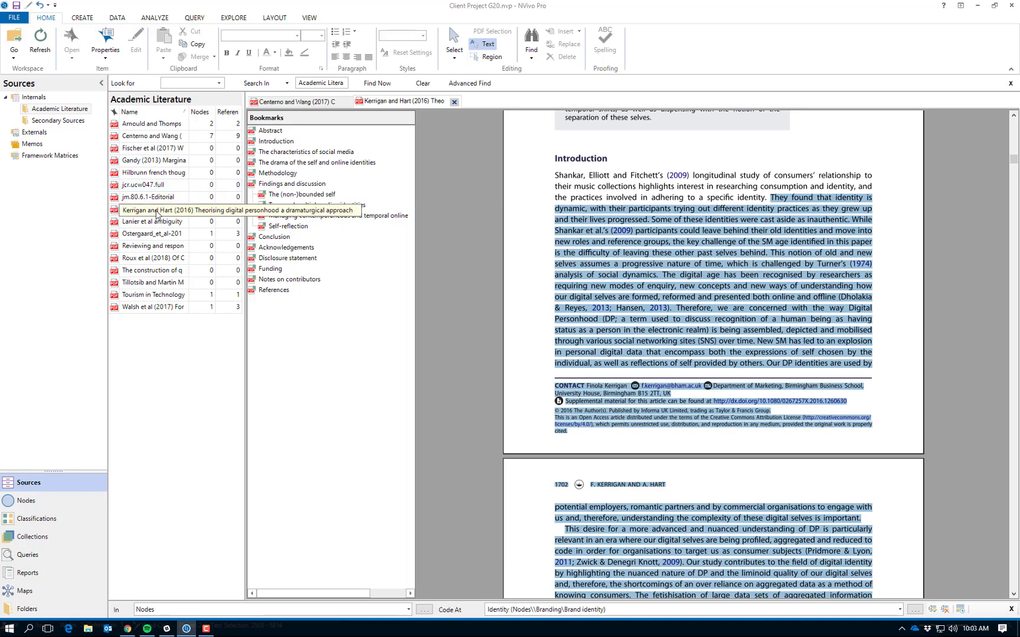
- Expand the Brand identity and Brand image nodes in the node hierarchy and open Brand identity to review its coded references
click(26, 501)
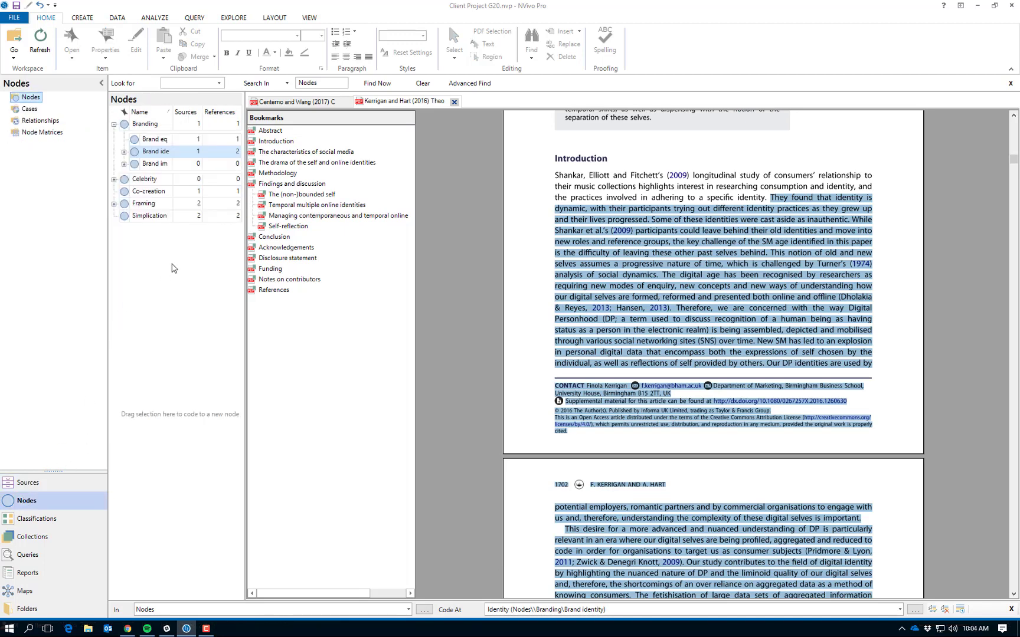
click(123, 152)
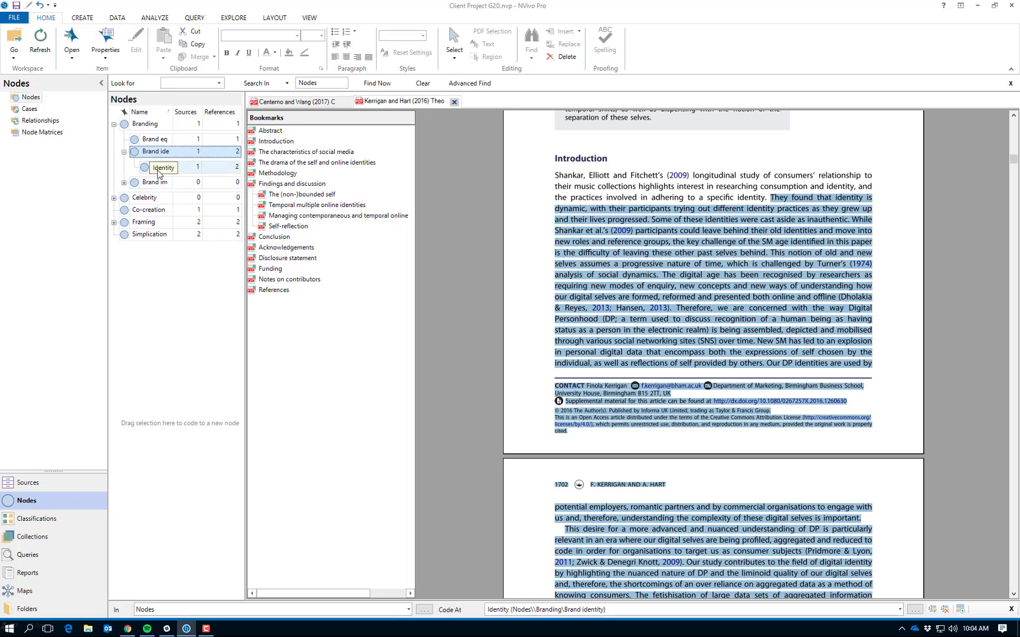
click(124, 183)
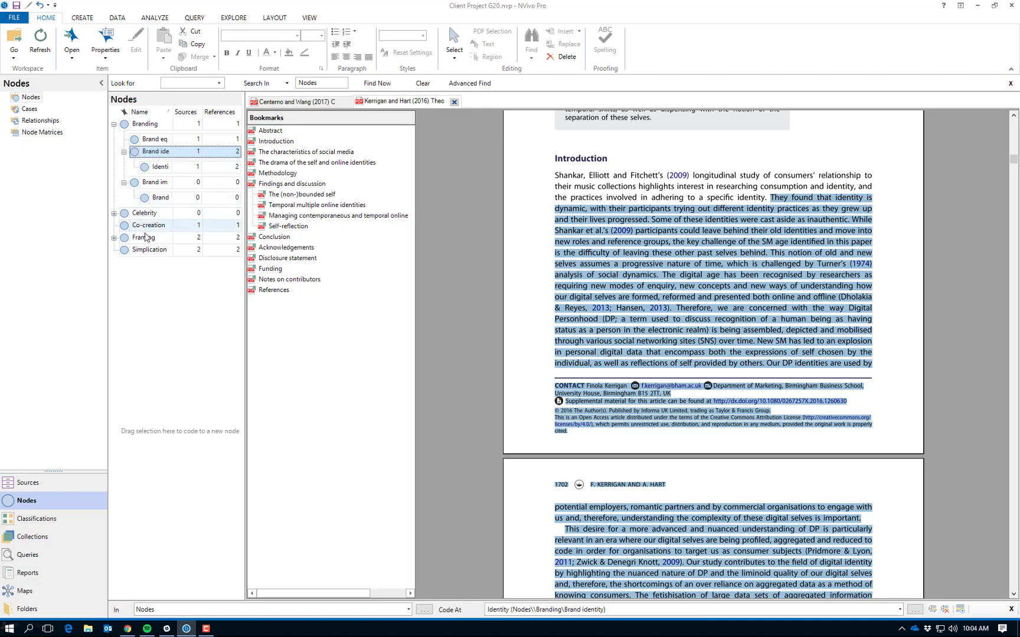
double_click(148, 153)
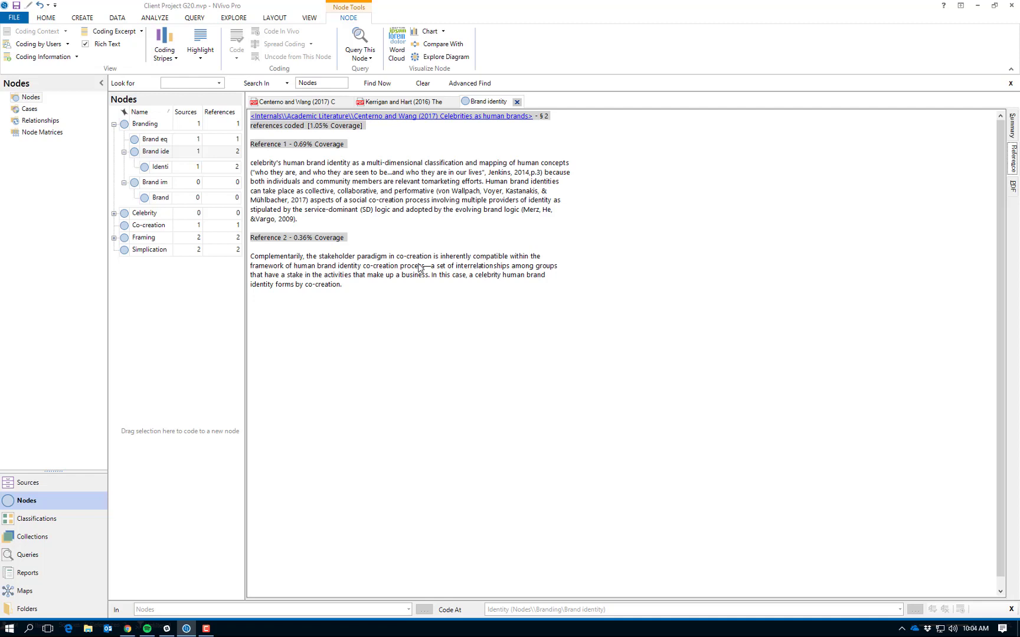
- Bring up the commands available for the node list, such as creating a node or exporting the codebook
right_click(189, 301)
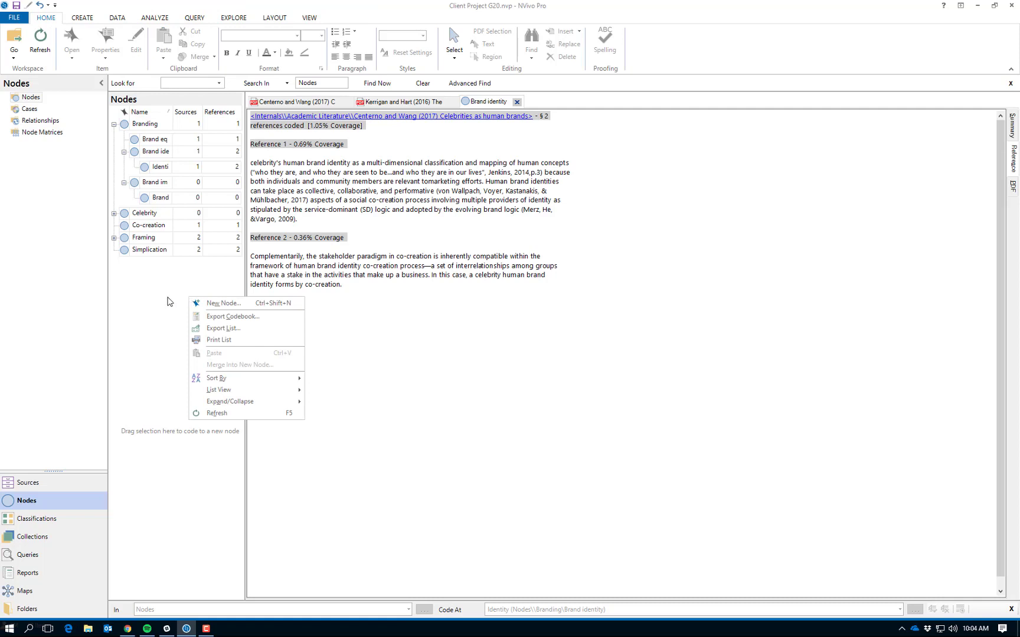